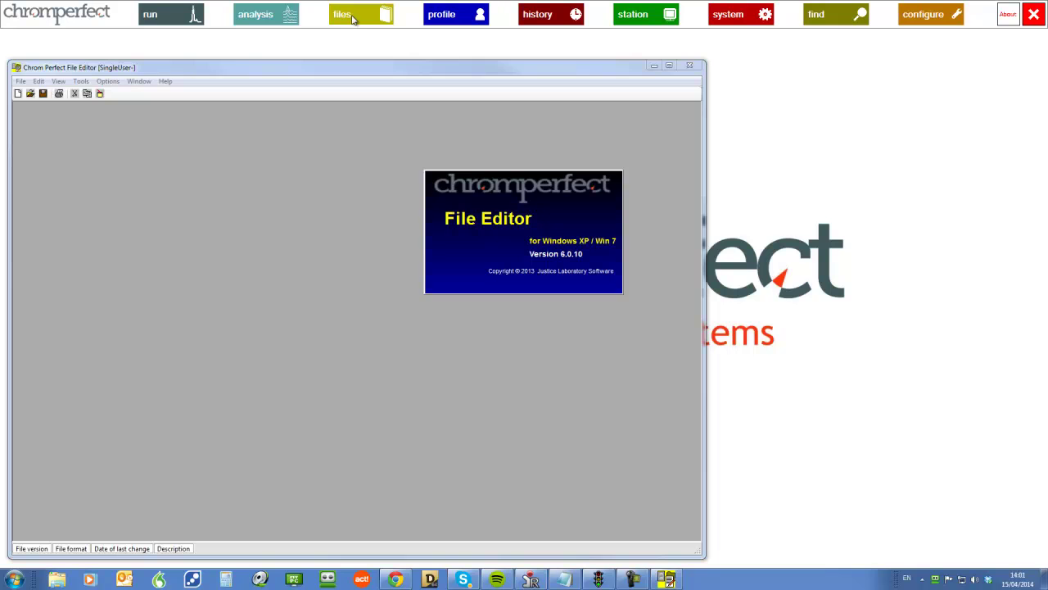
Step: Open the method file C:\CPData\SampleData\Gas.met and widen its window until all setting pages are reachable
{"action": "left_click", "coordinate": [22, 82]}
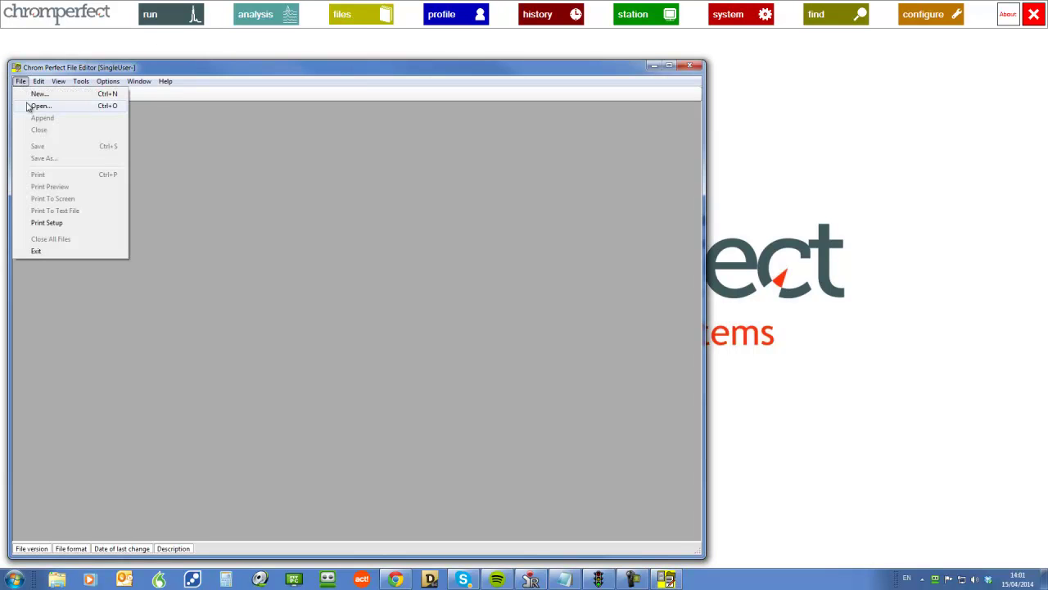
{"action": "left_click", "coordinate": [28, 105]}
{"action": "left_click", "coordinate": [278, 261]}
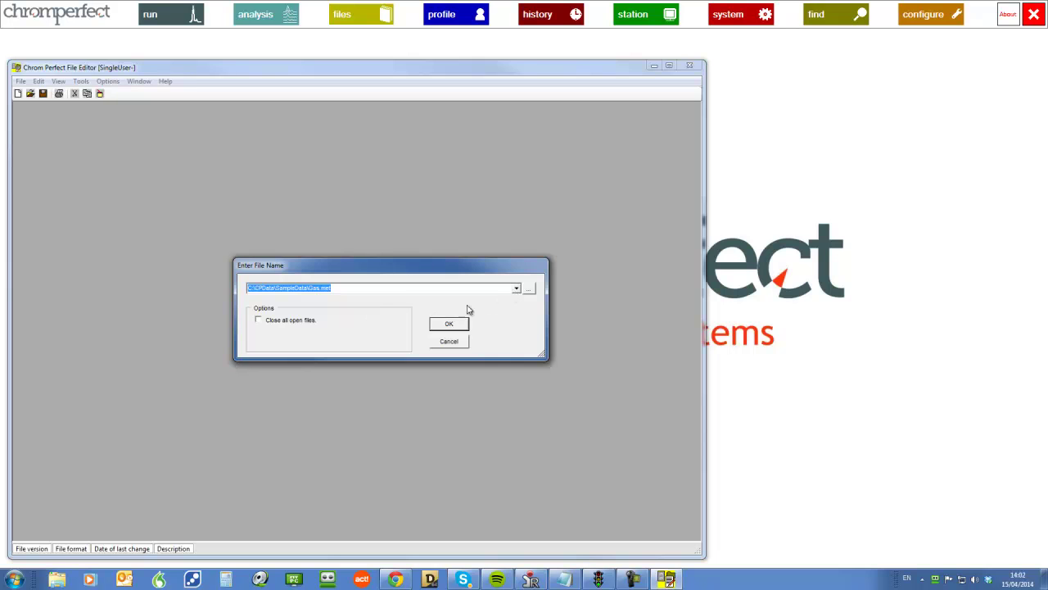
{"action": "left_click", "coordinate": [449, 324]}
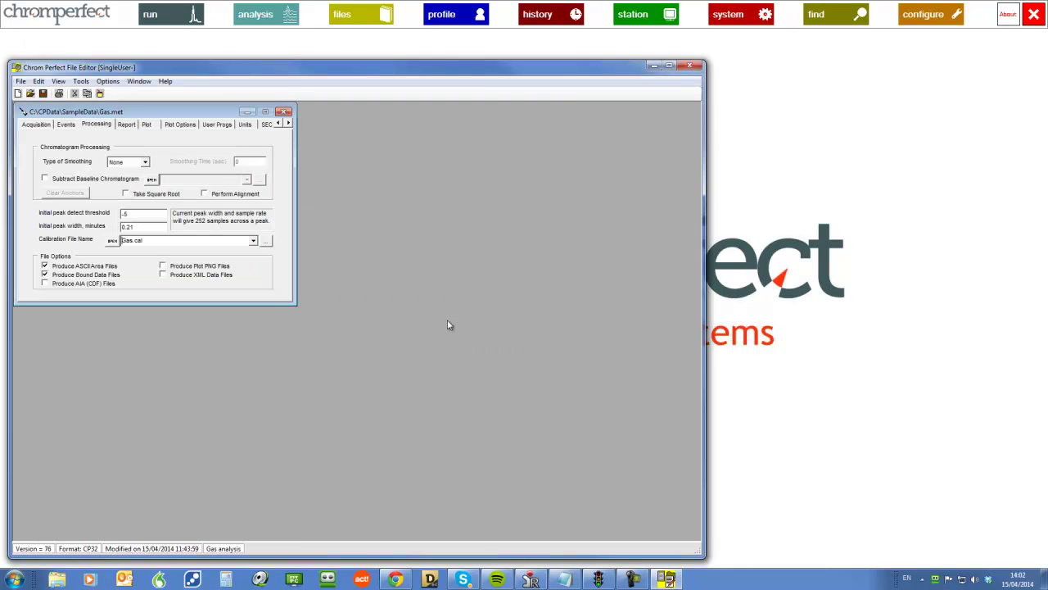
{"action": "left_click_drag", "start_coordinate": [294, 265], "coordinate": [511, 262]}
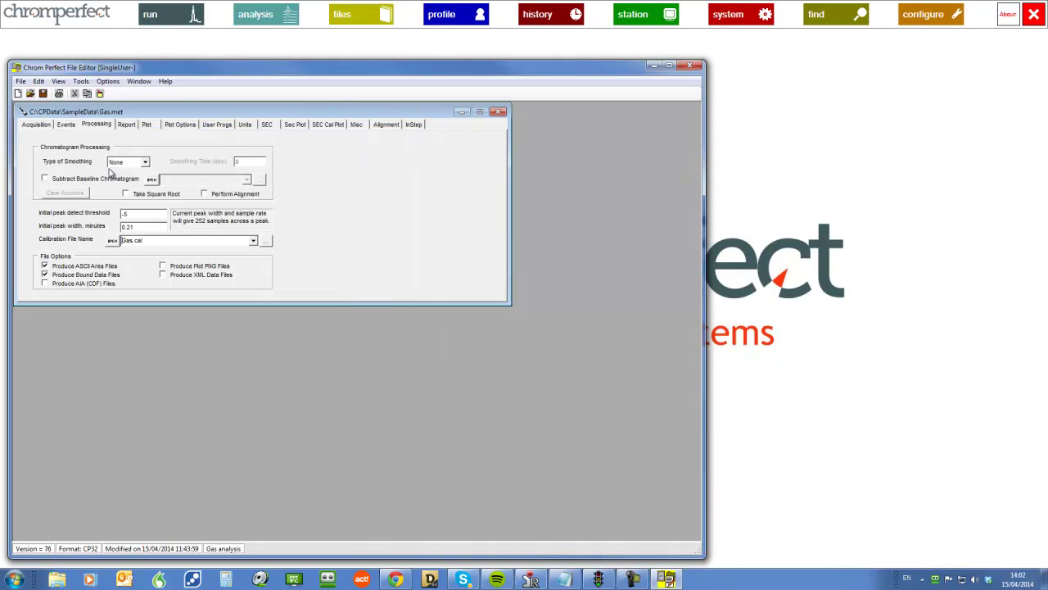
Step: Review the method's event, processing, report, plot, user program, units and SEC settings
{"action": "left_click", "coordinate": [64, 127]}
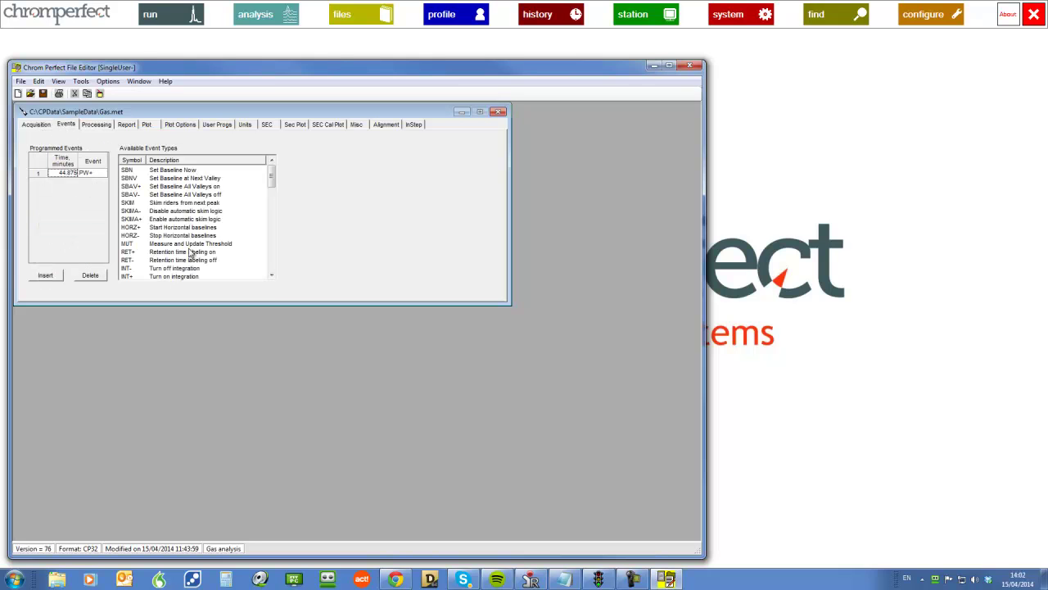
{"action": "left_click", "coordinate": [98, 125]}
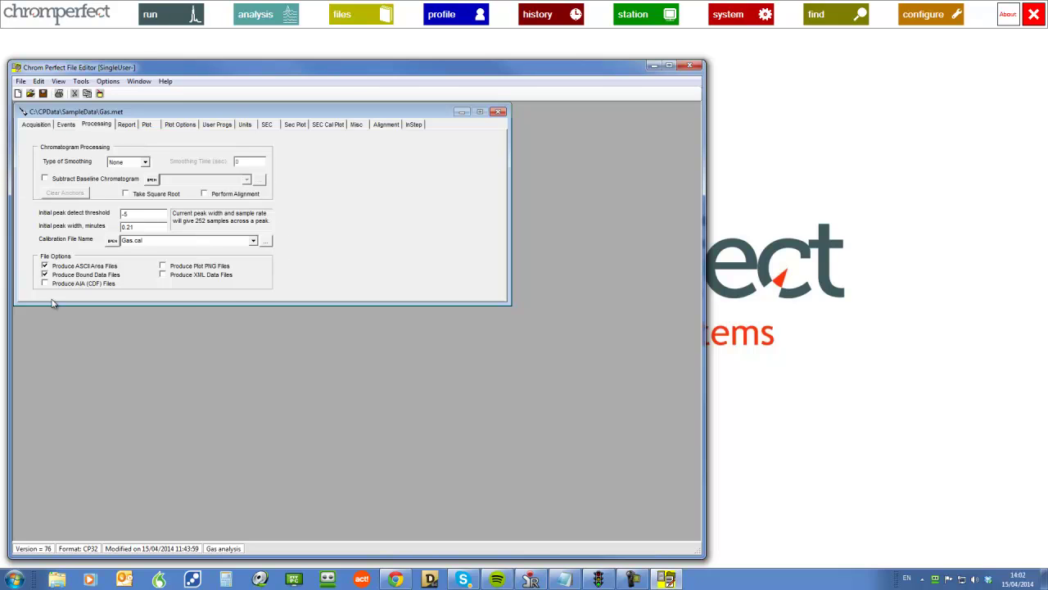
{"action": "left_click", "coordinate": [129, 125]}
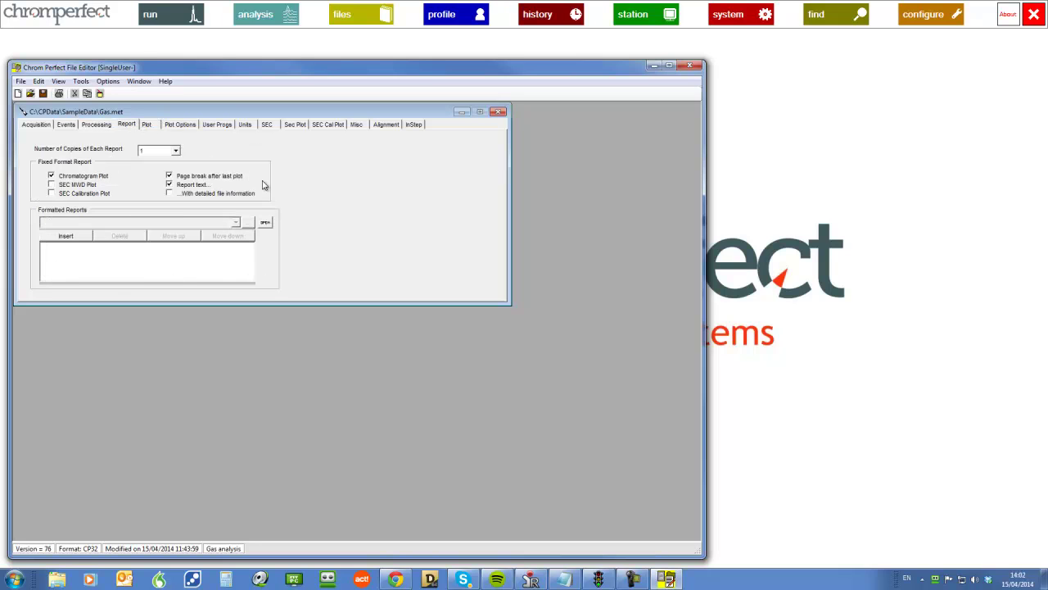
{"action": "left_click", "coordinate": [156, 128]}
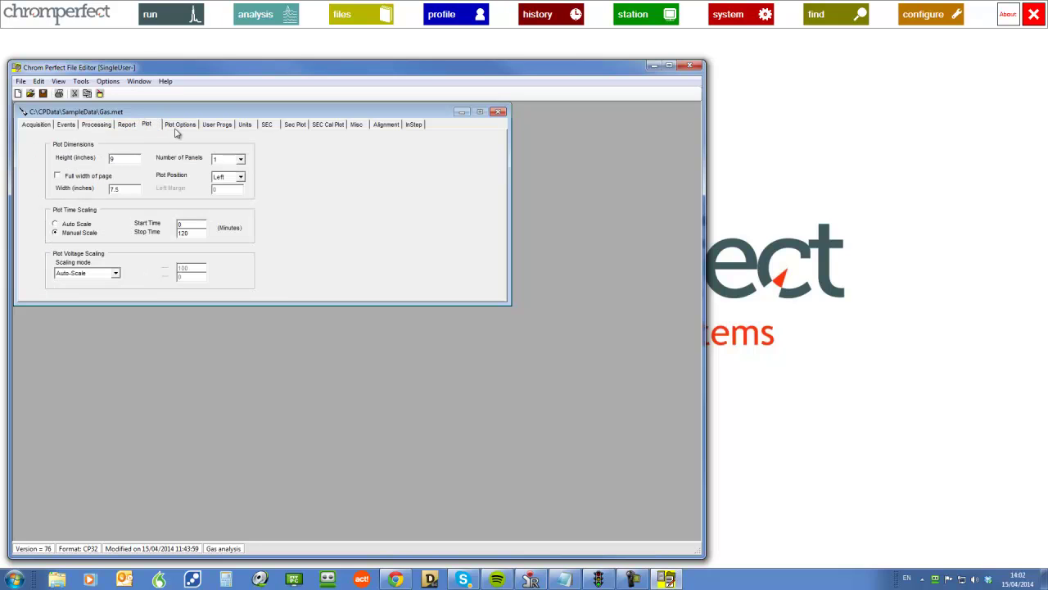
{"action": "left_click", "coordinate": [179, 130]}
{"action": "left_click", "coordinate": [219, 127]}
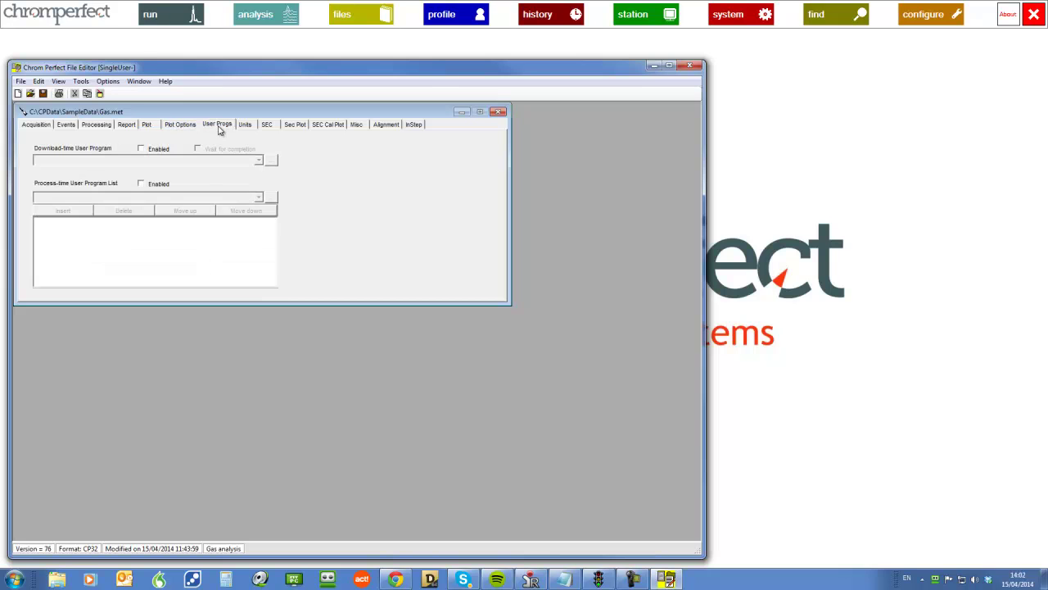
{"action": "left_click", "coordinate": [241, 127]}
{"action": "left_click", "coordinate": [268, 129]}
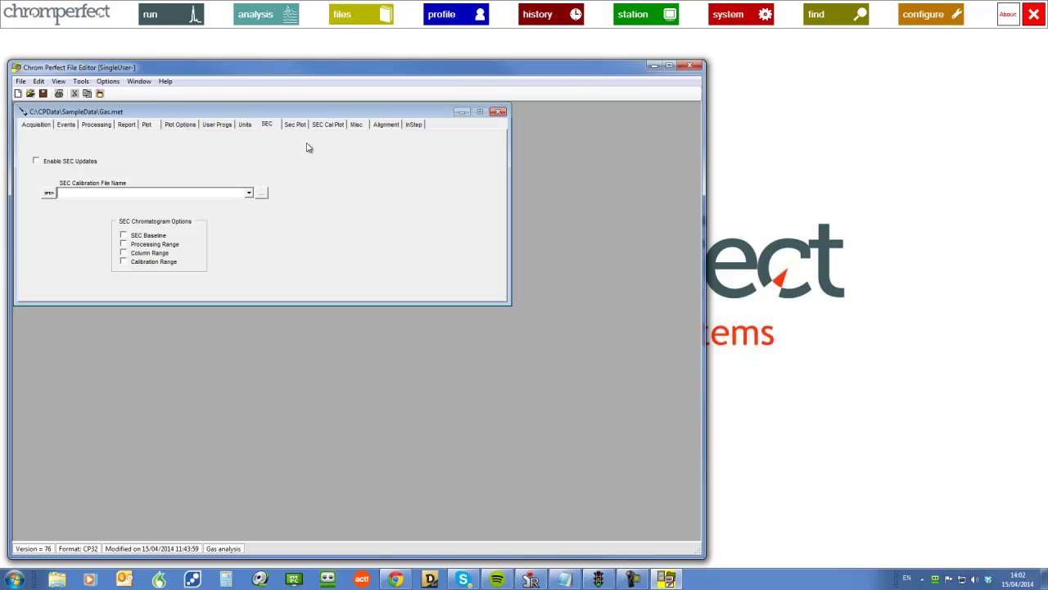
Step: Examine the method's acquisition parameters, including run time, data samples per second and the HP6890 setpoint download type
{"action": "left_click", "coordinate": [36, 129]}
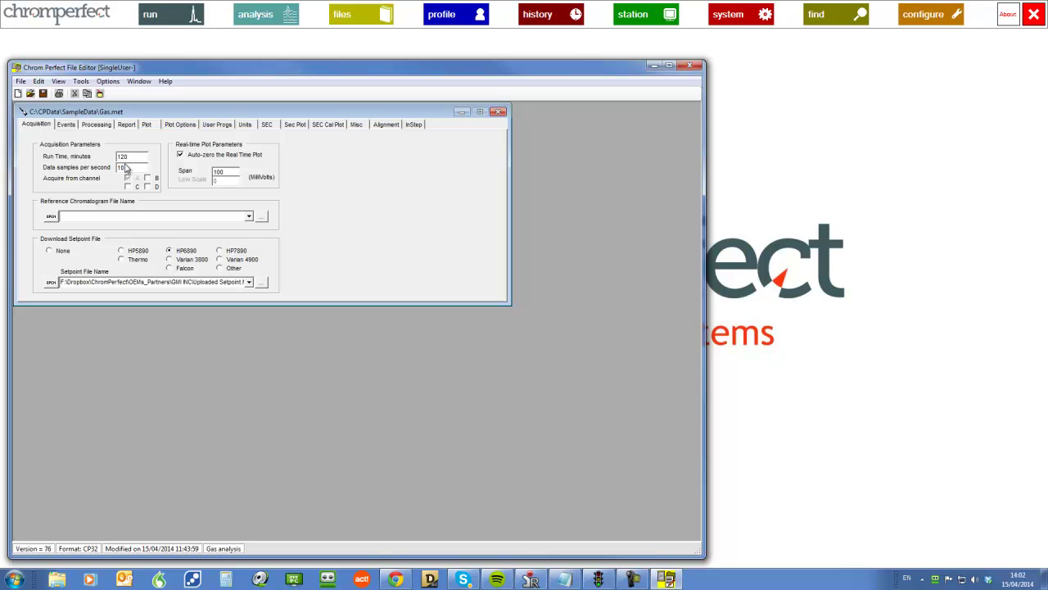
{"action": "double_click", "coordinate": [131, 156]}
{"action": "left_click", "coordinate": [123, 167]}
{"action": "left_click", "coordinate": [193, 251]}
{"action": "left_click", "coordinate": [27, 82]}
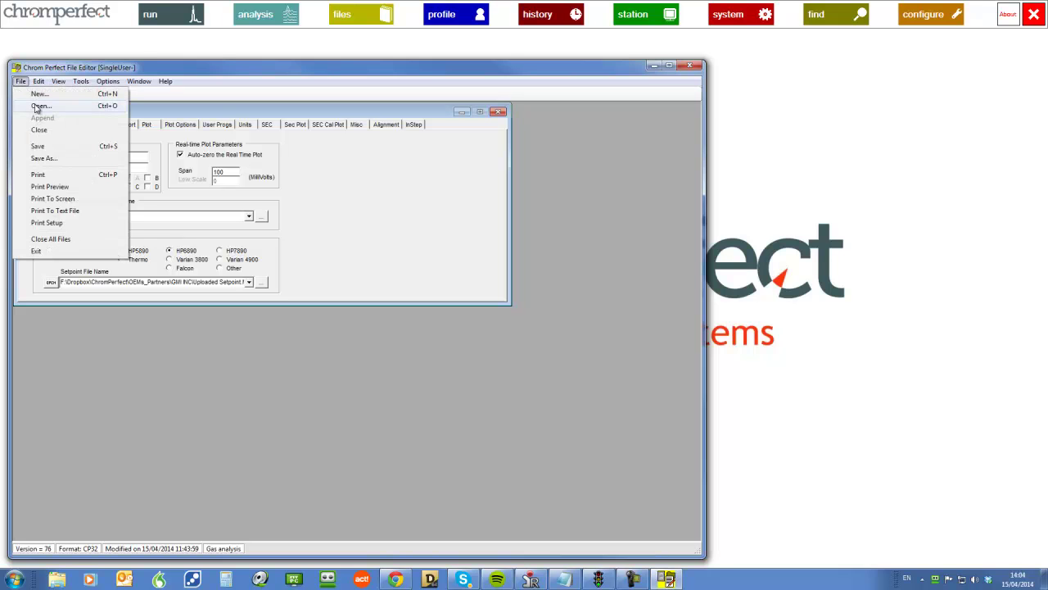
{"action": "left_click", "coordinate": [37, 104]}
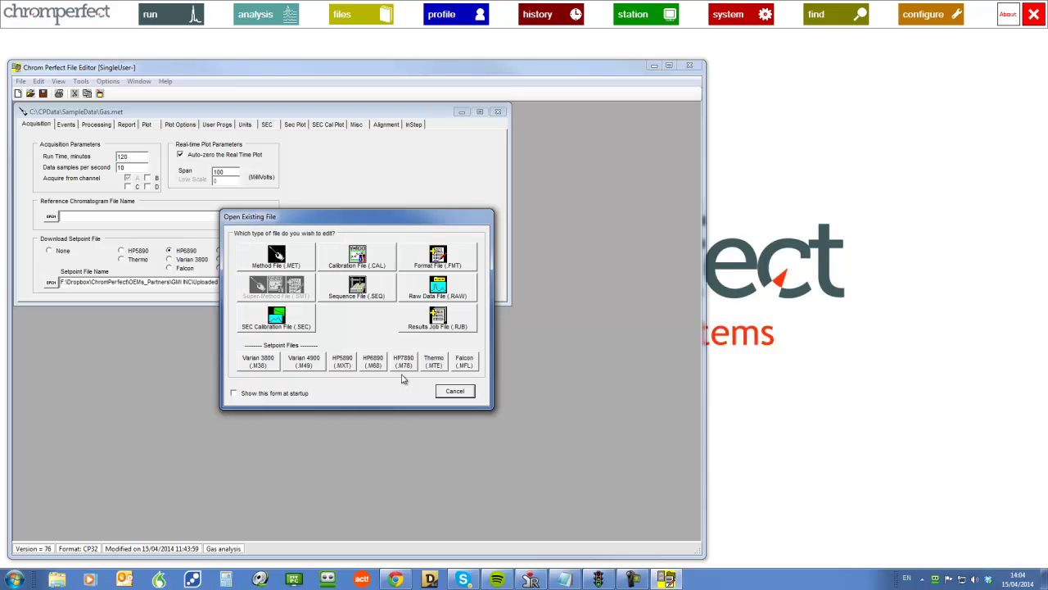
{"action": "left_click", "coordinate": [459, 392]}
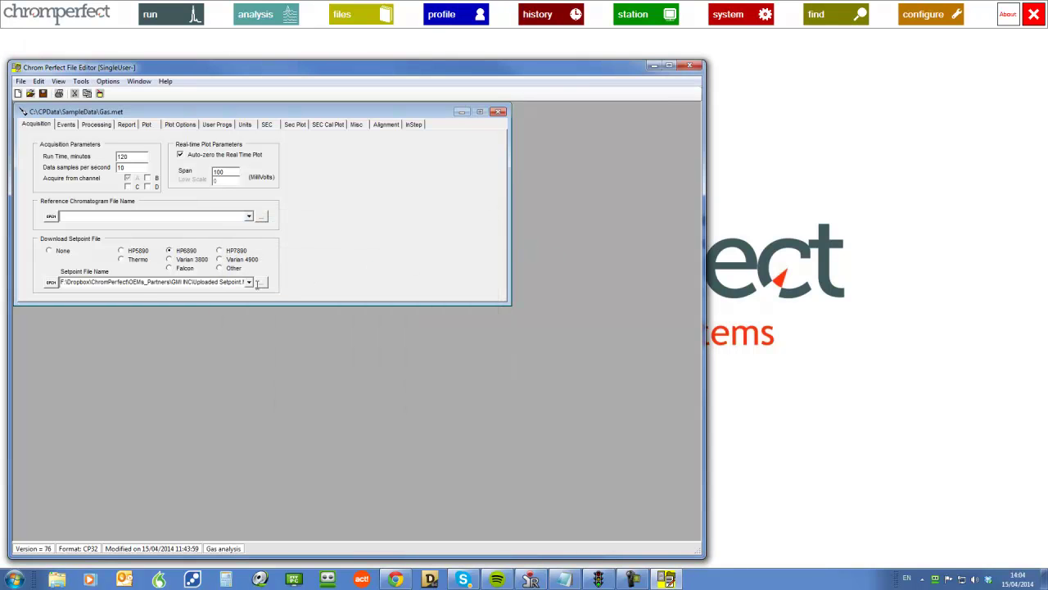
Step: Open the HP6890 setpoint file linked to the method and review its inlet, column and detector settings
{"action": "left_click", "coordinate": [51, 283]}
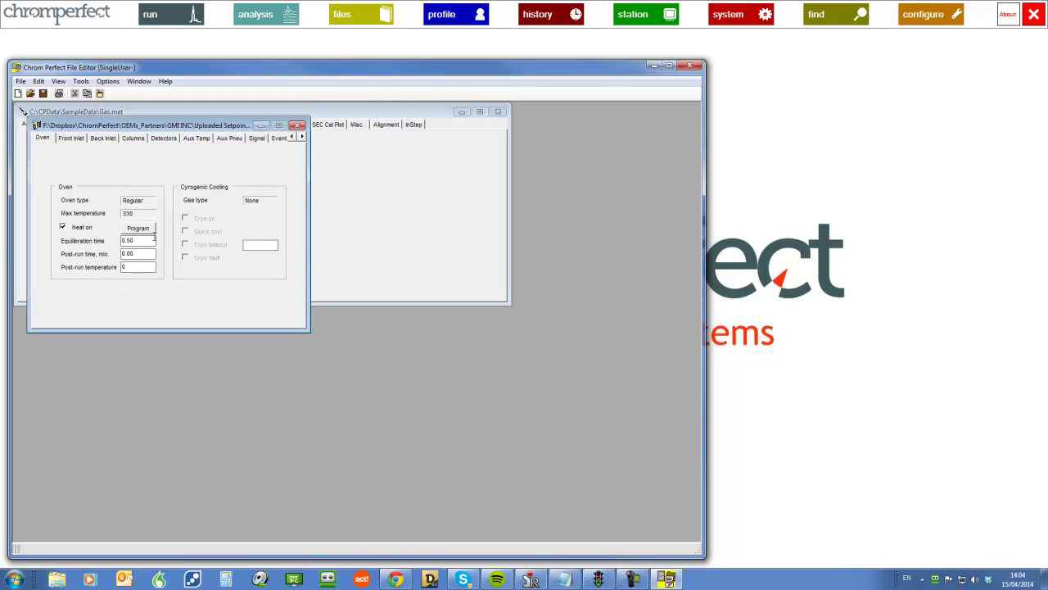
{"action": "left_click", "coordinate": [82, 138]}
{"action": "left_click", "coordinate": [97, 141]}
{"action": "left_click", "coordinate": [134, 144]}
{"action": "left_click", "coordinate": [176, 142]}
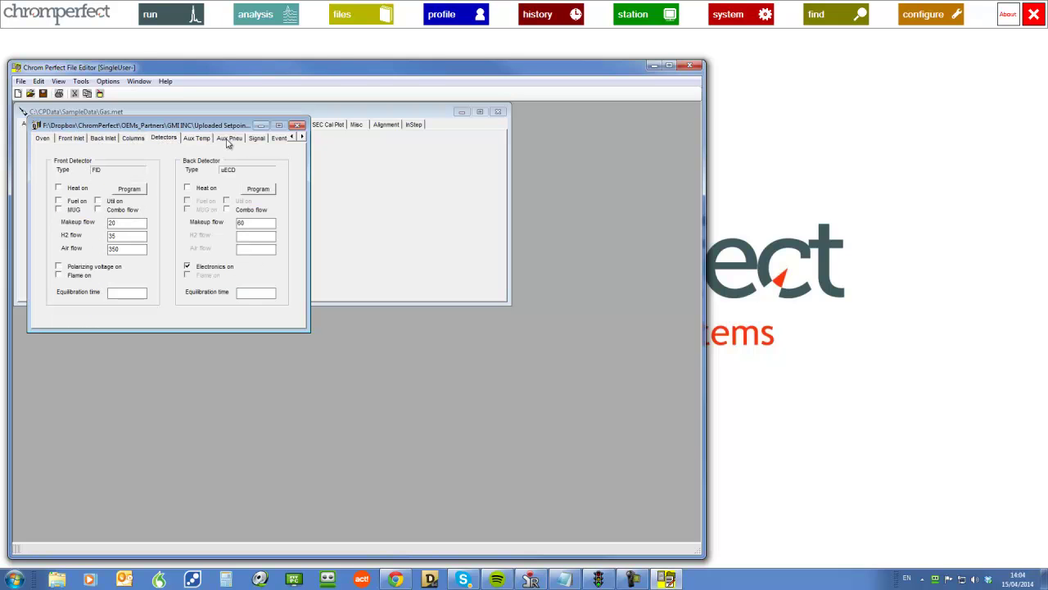
Step: Inspect the oven temperature program in the setpoint file, including its ramps and temperature profile
{"action": "left_click", "coordinate": [44, 141]}
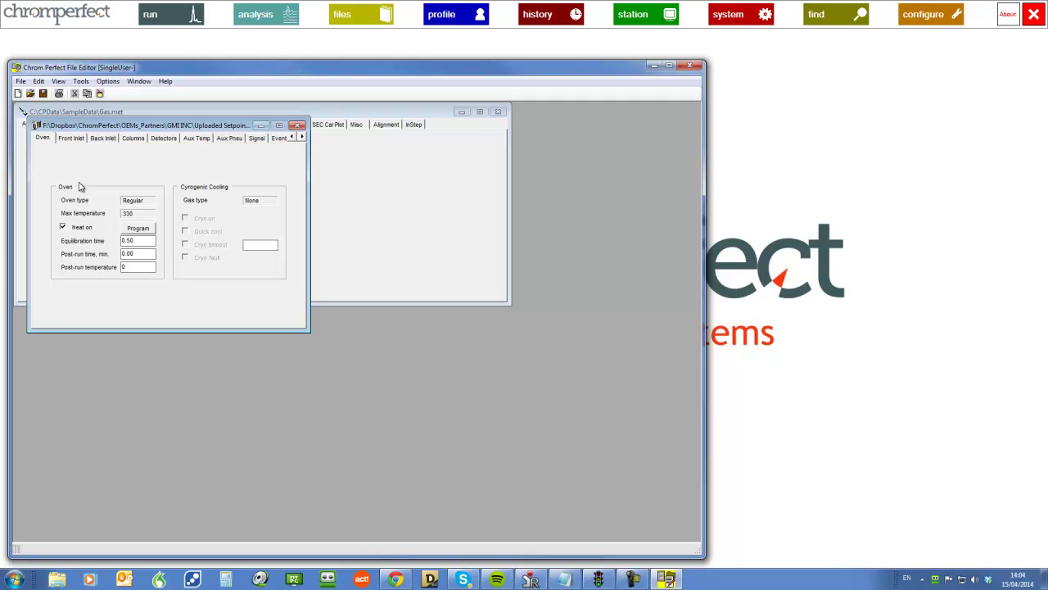
{"action": "left_click", "coordinate": [139, 229]}
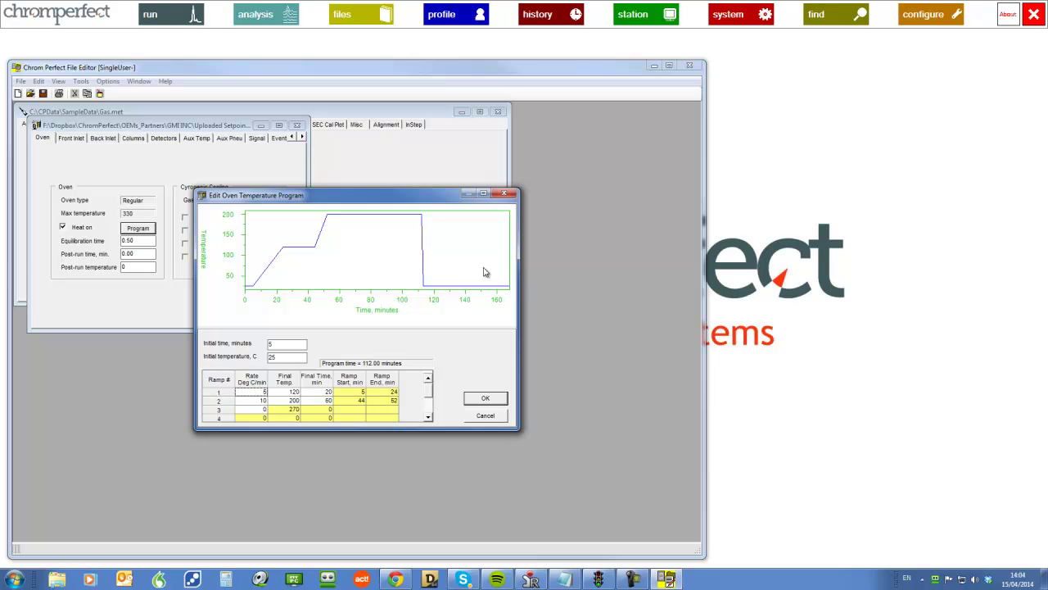
{"action": "left_click", "coordinate": [485, 398]}
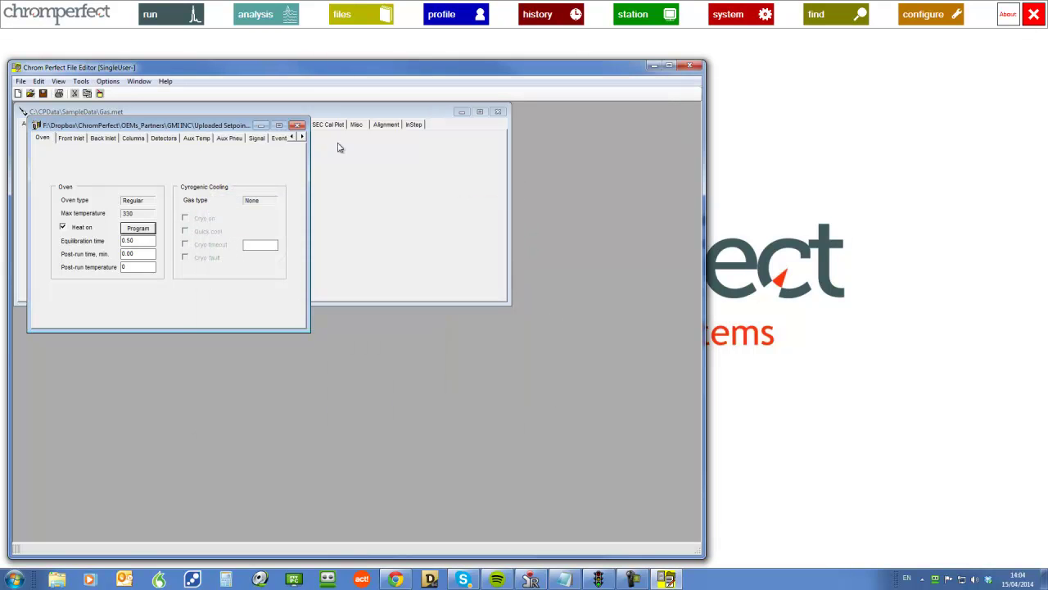
Step: Close the File Editor without saving changes to the setpoint file
{"action": "left_click", "coordinate": [20, 81]}
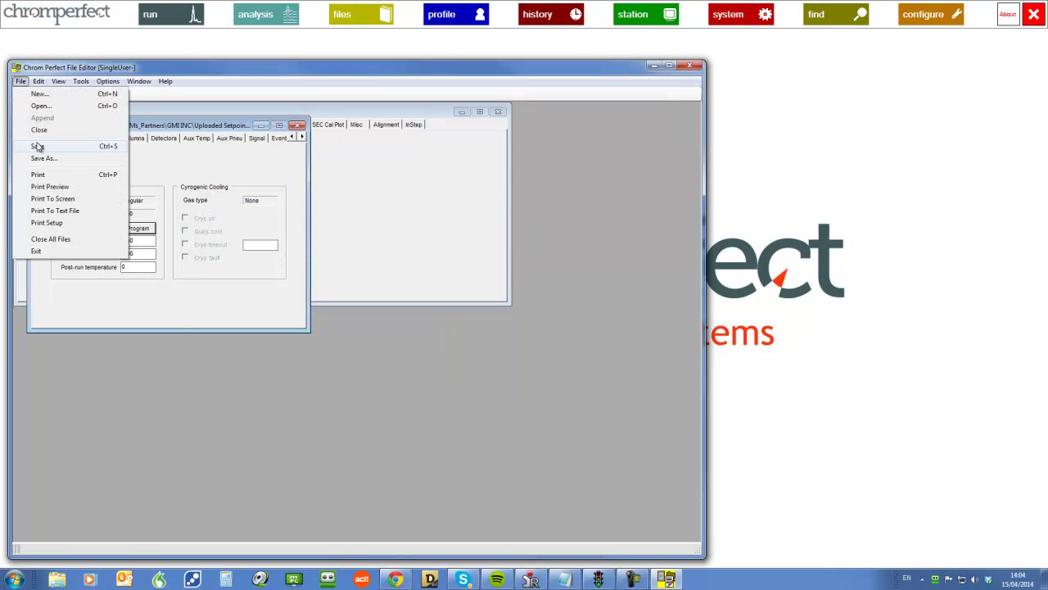
{"action": "left_click", "coordinate": [690, 69]}
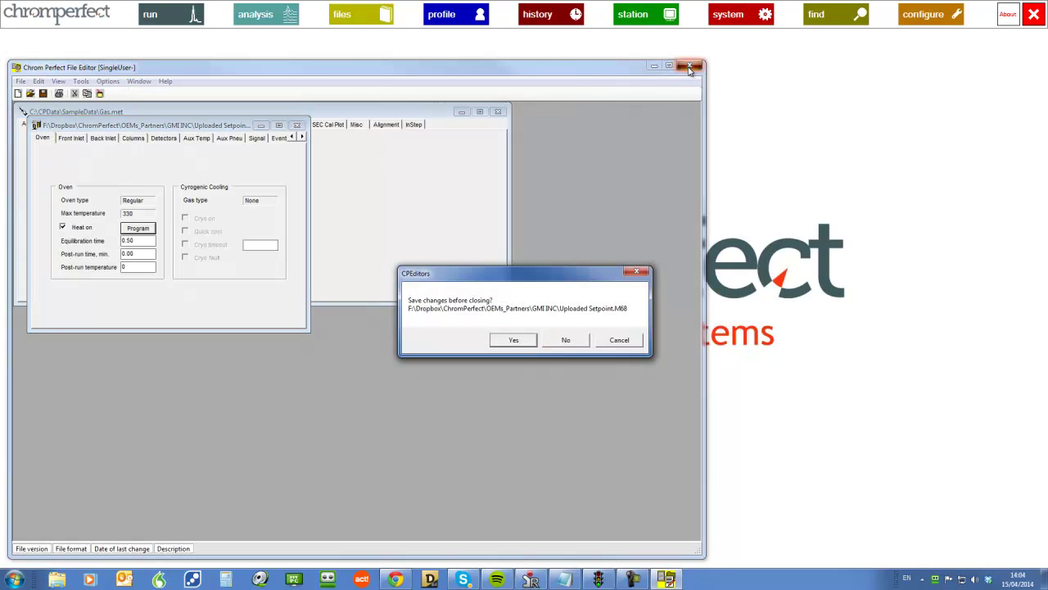
{"action": "left_click", "coordinate": [567, 340]}
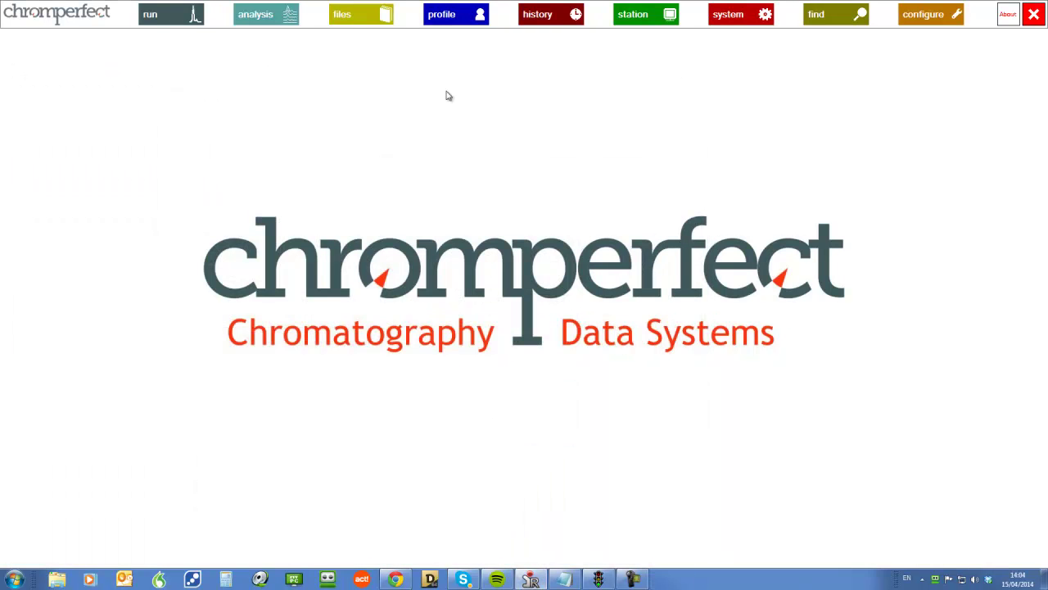
Step: Start Data Acquisition and claim control of the 6890 (ii) TCD instrument
{"action": "left_click", "coordinate": [171, 13]}
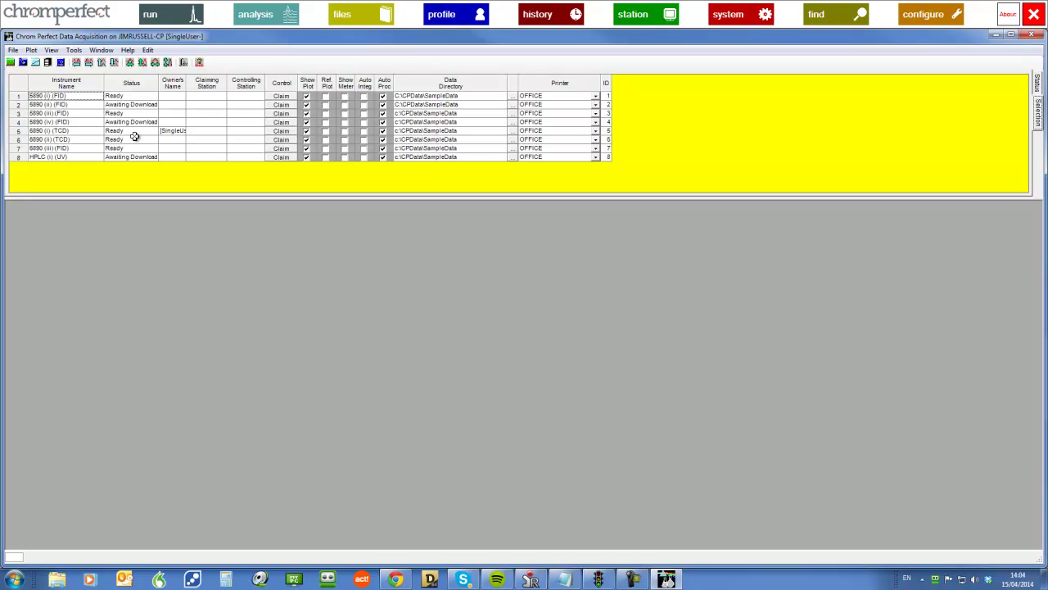
{"action": "left_click", "coordinate": [280, 140]}
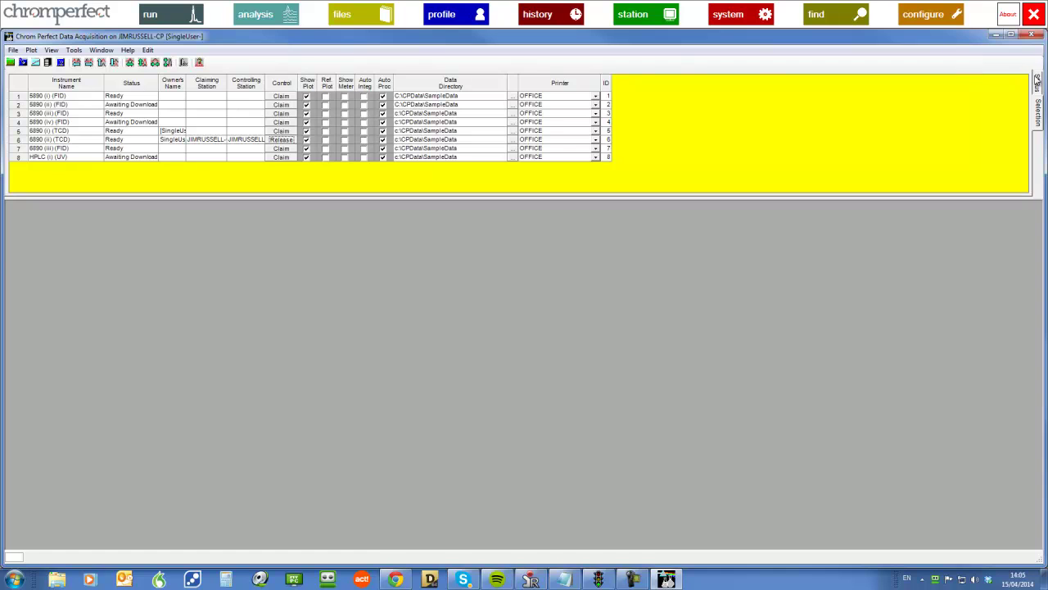
Step: Show the instrument status view and open the method download settings for the 6890 (ii) TCD instrument
{"action": "left_click", "coordinate": [1038, 82]}
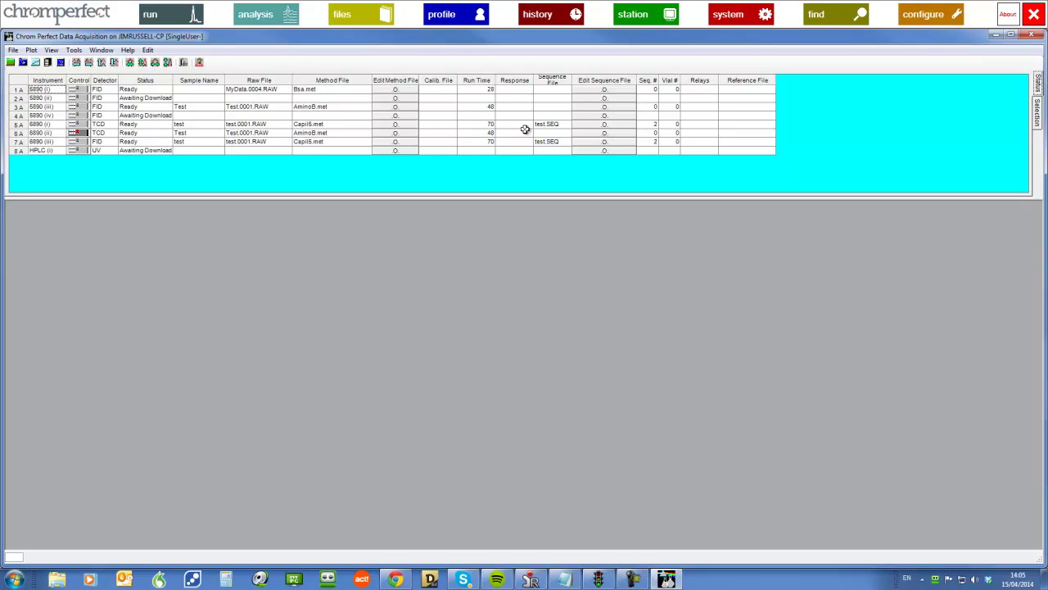
{"action": "left_click", "coordinate": [80, 132]}
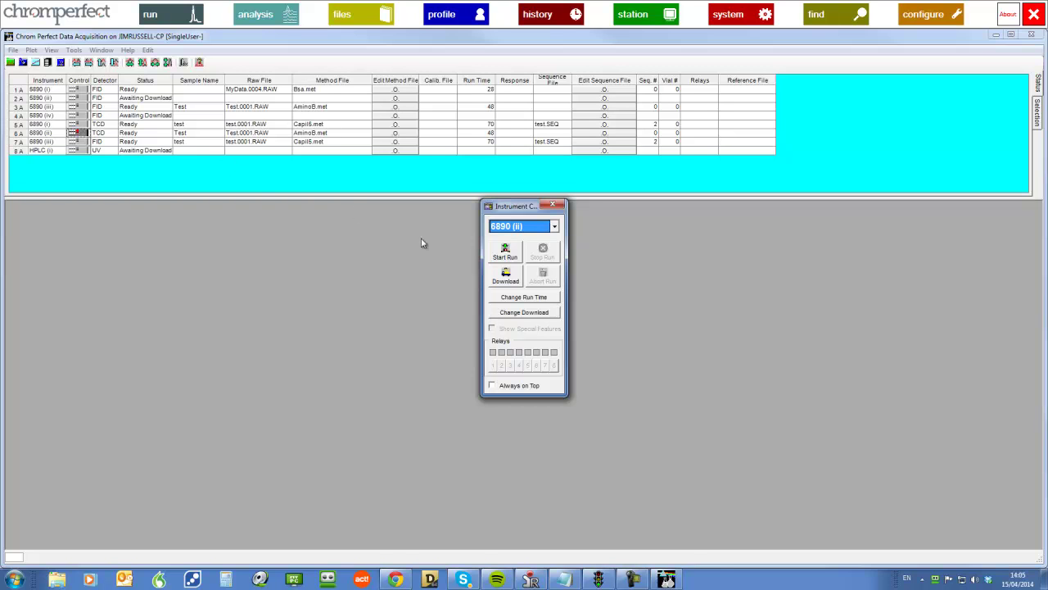
{"action": "left_click", "coordinate": [505, 277]}
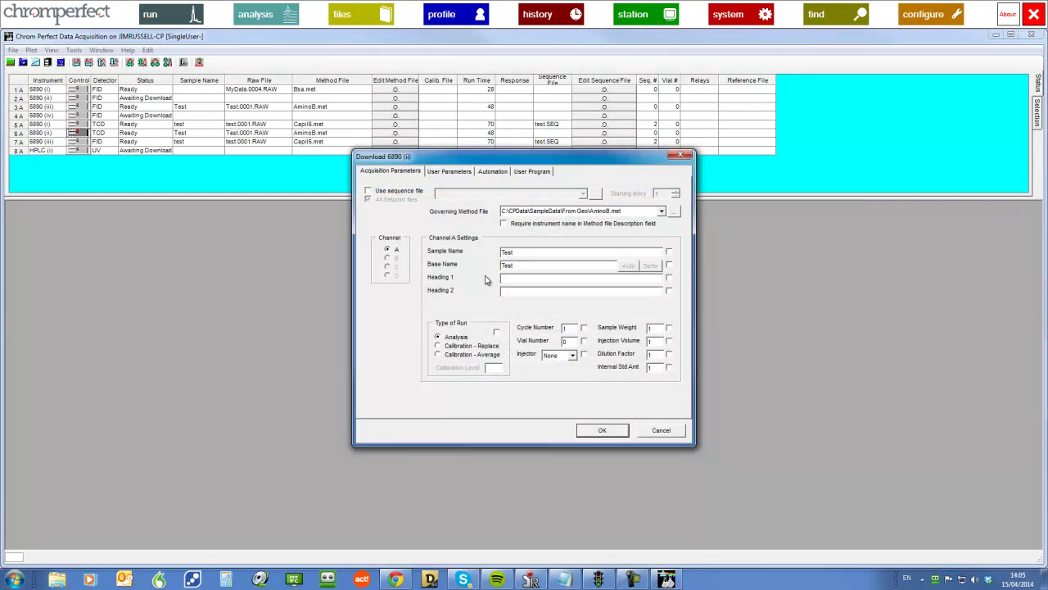
{"action": "left_click", "coordinate": [662, 211]}
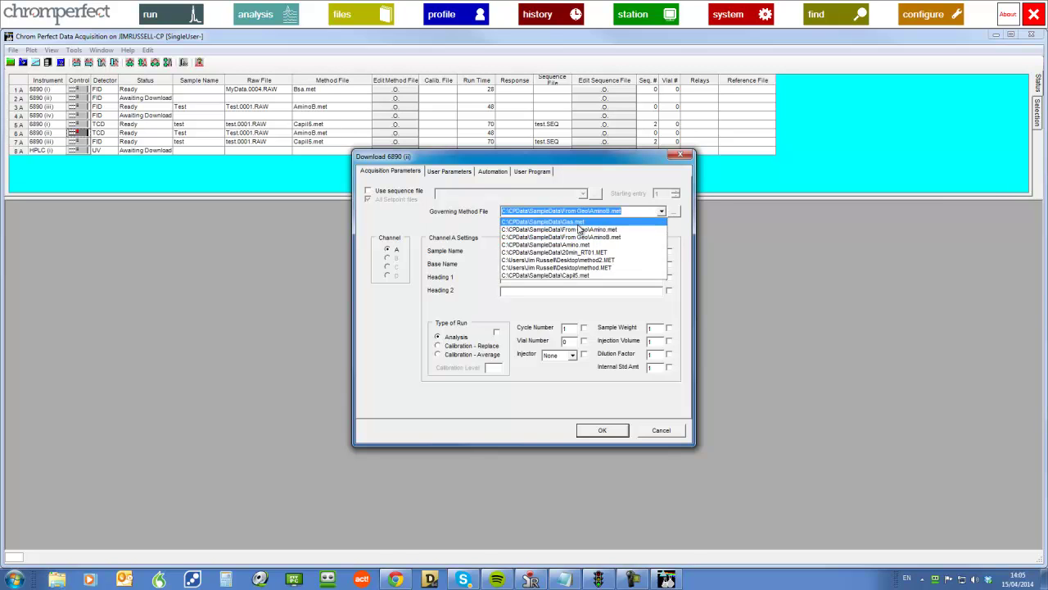
{"action": "left_click", "coordinate": [674, 228]}
{"action": "left_click", "coordinate": [676, 213]}
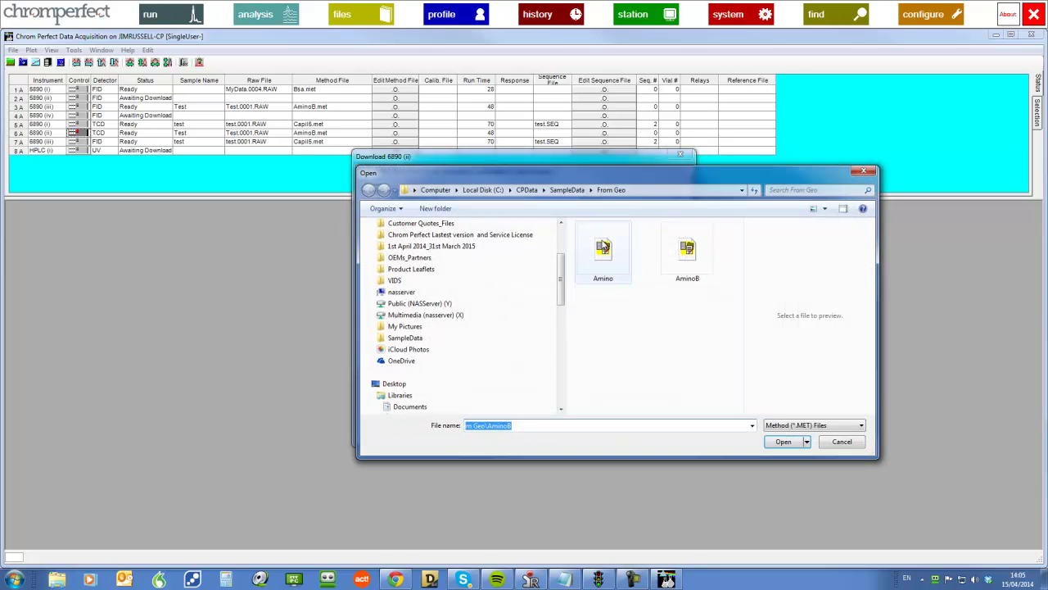
{"action": "left_click", "coordinate": [863, 172]}
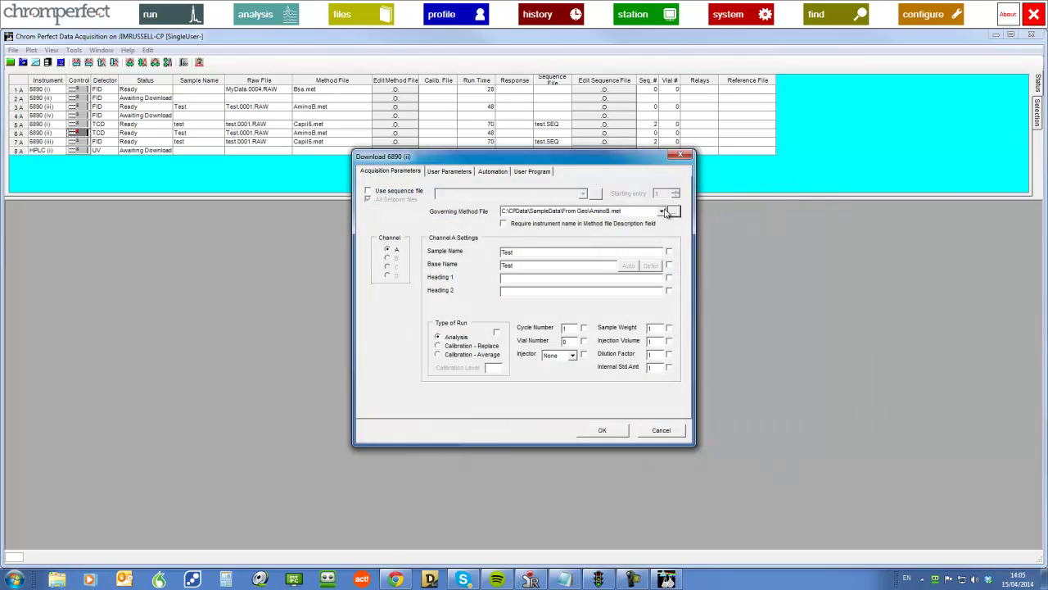
Step: Choose C:\CPData\SampleData\Gas.met as the governing method, download it to 6890 (ii), and dismiss the instrument control window
{"action": "left_click", "coordinate": [661, 211]}
{"action": "left_click", "coordinate": [619, 228]}
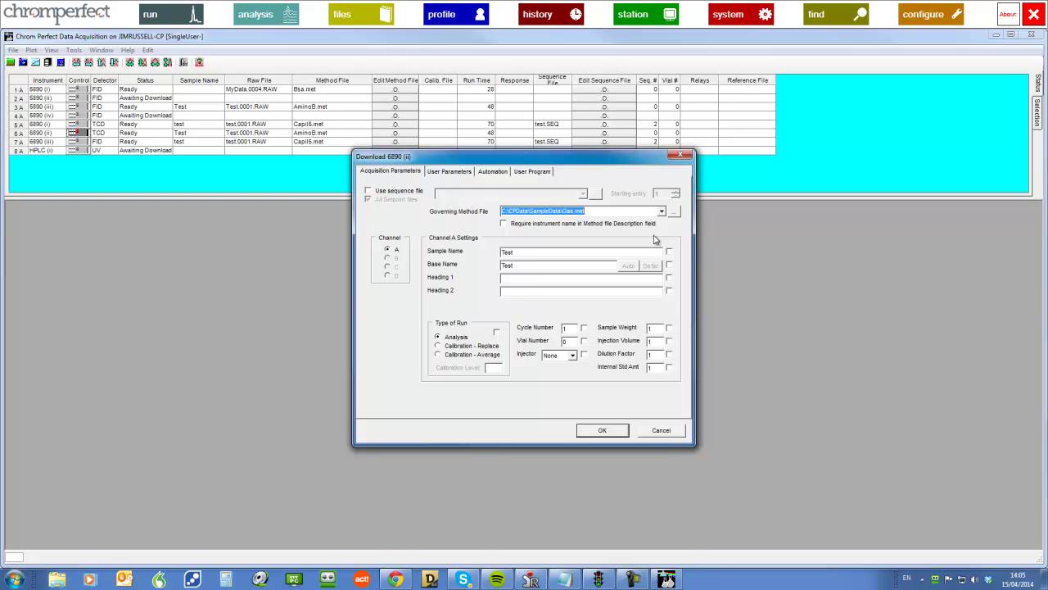
{"action": "left_click", "coordinate": [530, 280]}
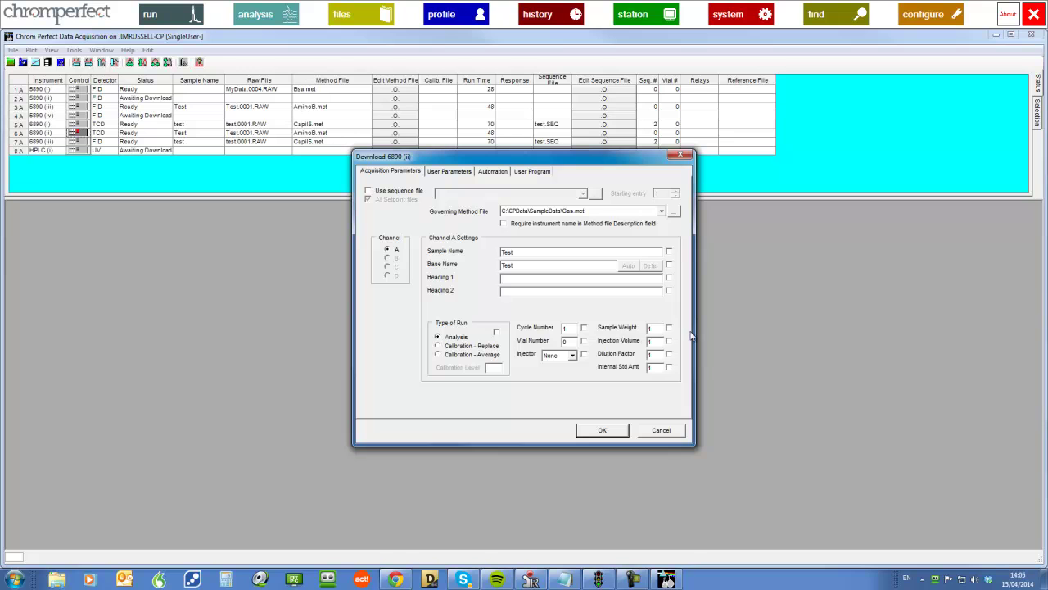
{"action": "left_click", "coordinate": [603, 430]}
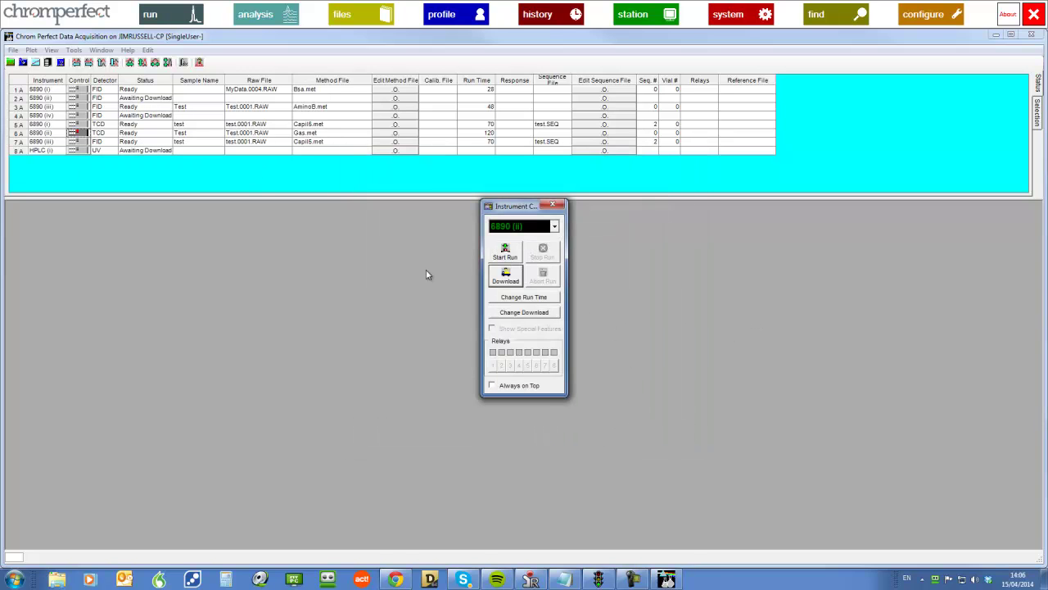
{"action": "left_click", "coordinate": [378, 245]}
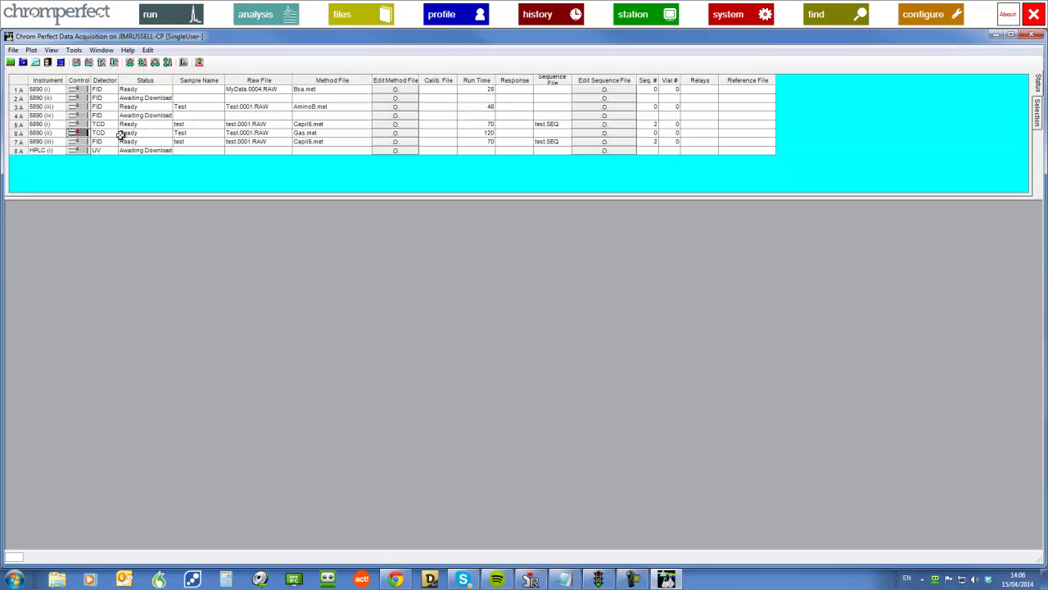
Step: Start the run on the 6890 (ii) TCD instrument
{"action": "right_click", "coordinate": [80, 132]}
{"action": "left_click", "coordinate": [103, 137]}
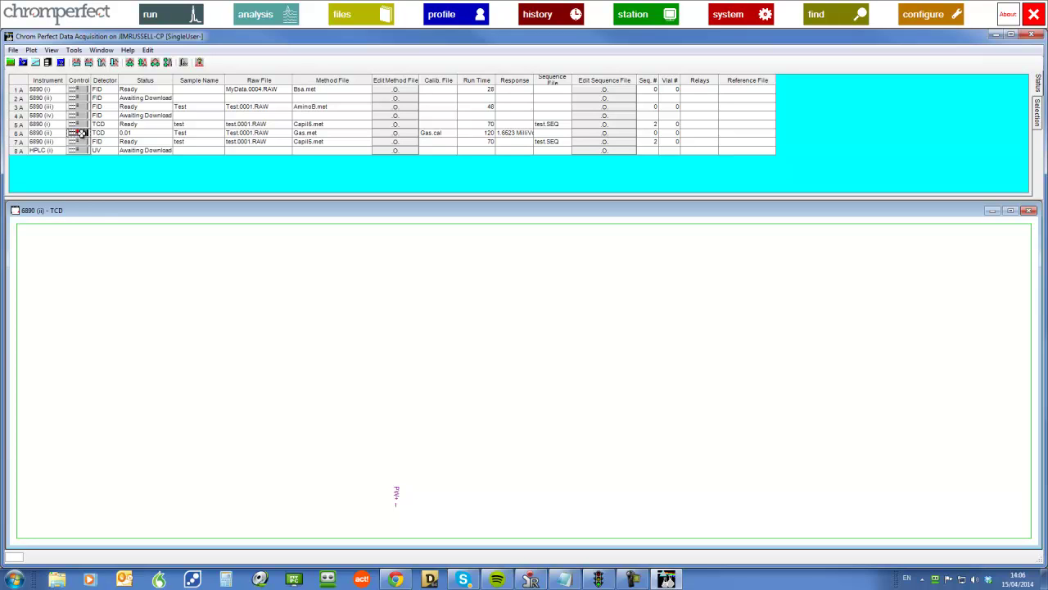
Step: Stop the current run on the 6890 (ii) TCD instrument
{"action": "left_click", "coordinate": [81, 133]}
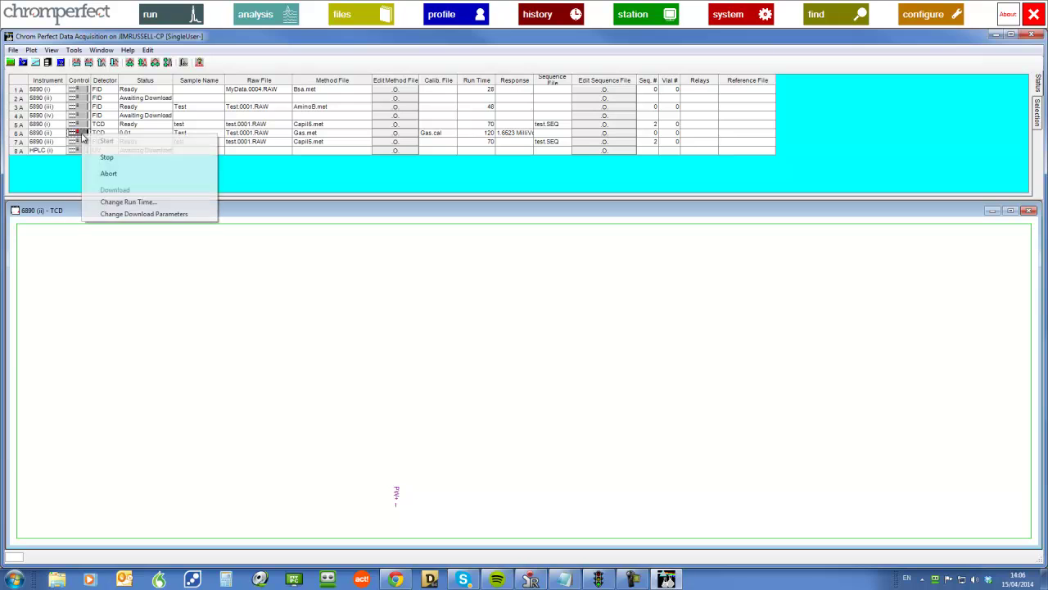
{"action": "left_click", "coordinate": [128, 159]}
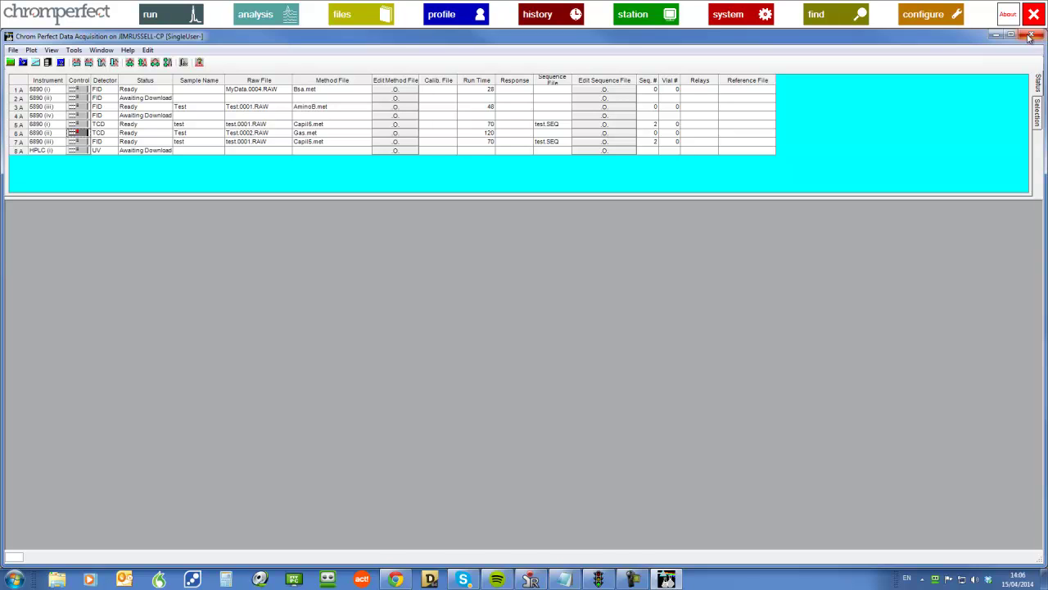
Step: Create a new sequence file in the File Editor from the template dialog, accepting the template's sample and channel settings
{"action": "left_click", "coordinate": [380, 18]}
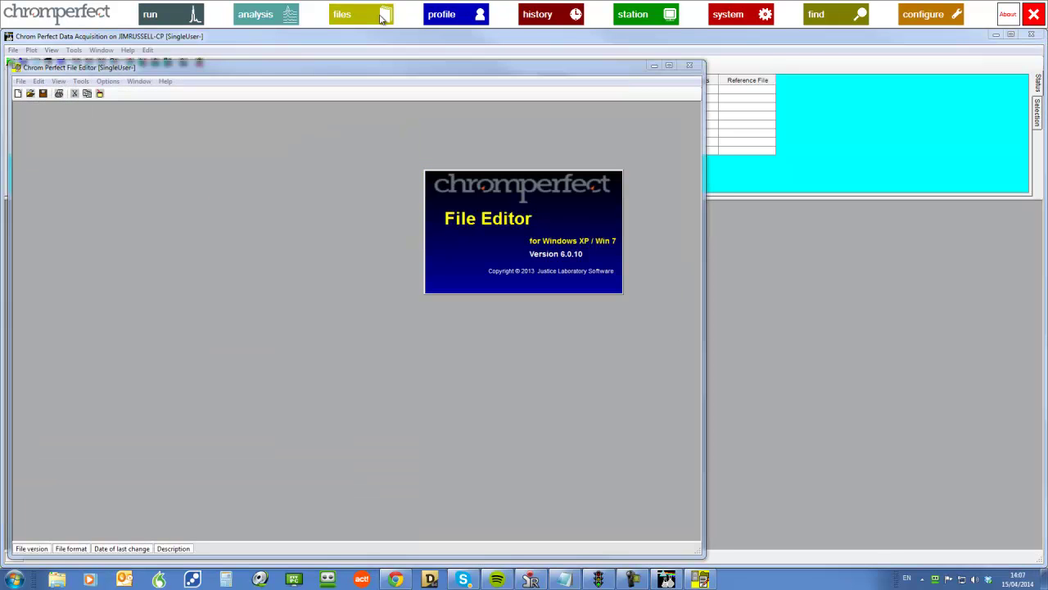
{"action": "left_click", "coordinate": [21, 82]}
{"action": "left_click", "coordinate": [36, 95]}
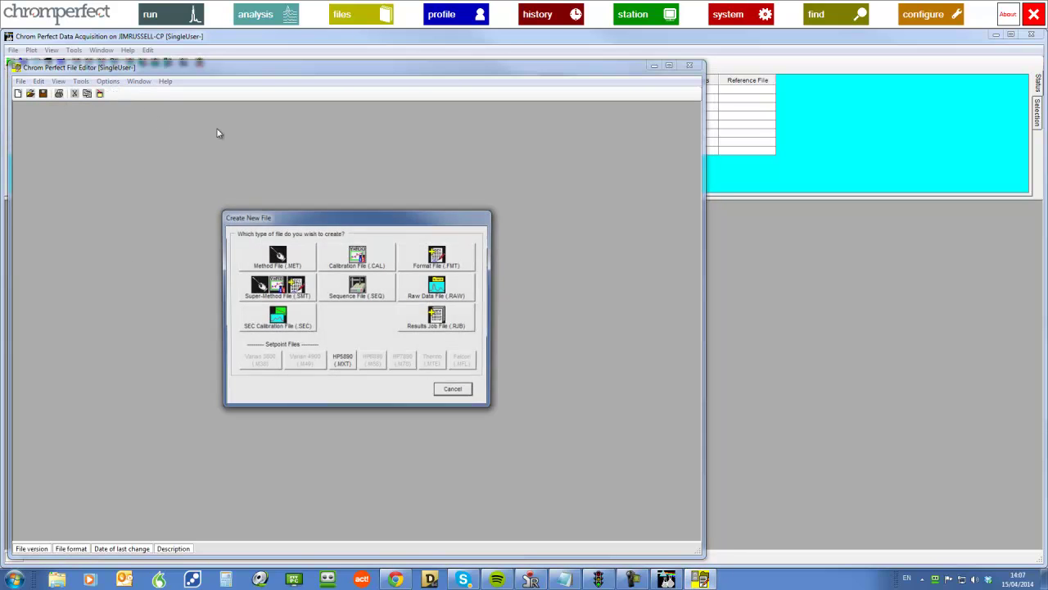
{"action": "left_click", "coordinate": [351, 286]}
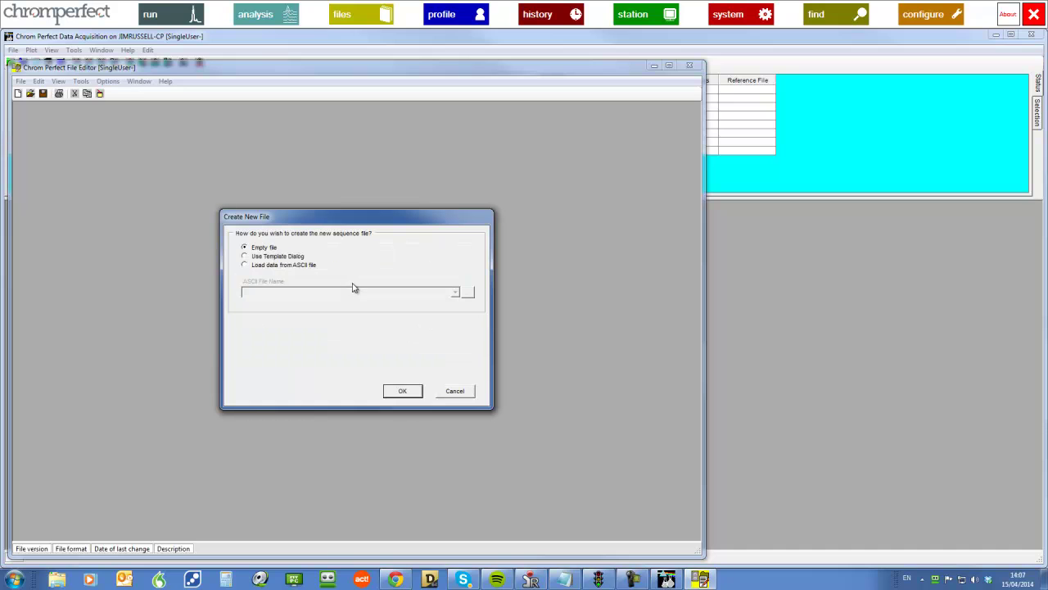
{"action": "left_click", "coordinate": [270, 257]}
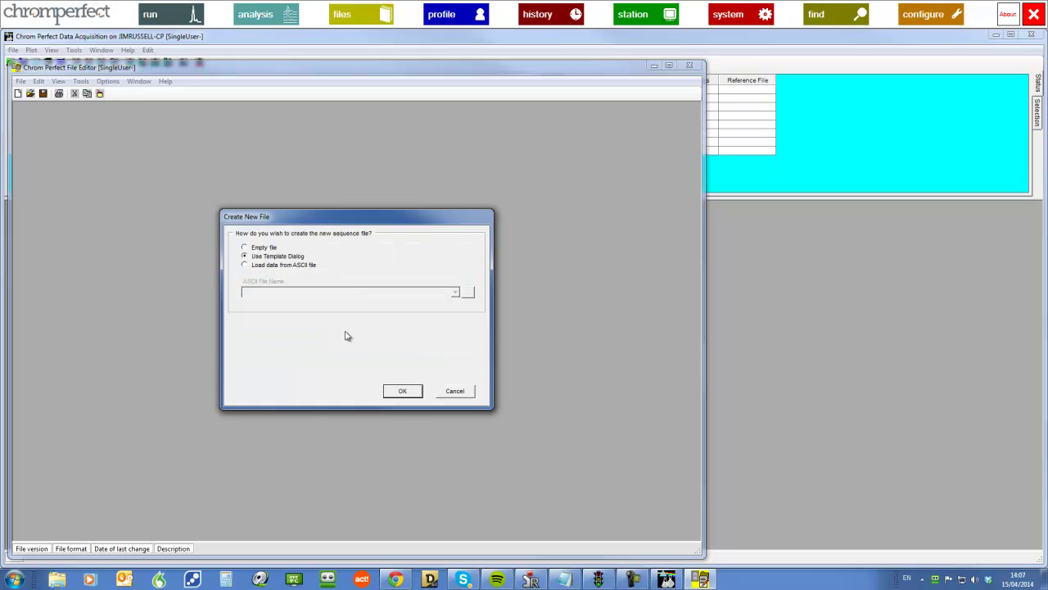
{"action": "left_click", "coordinate": [404, 393]}
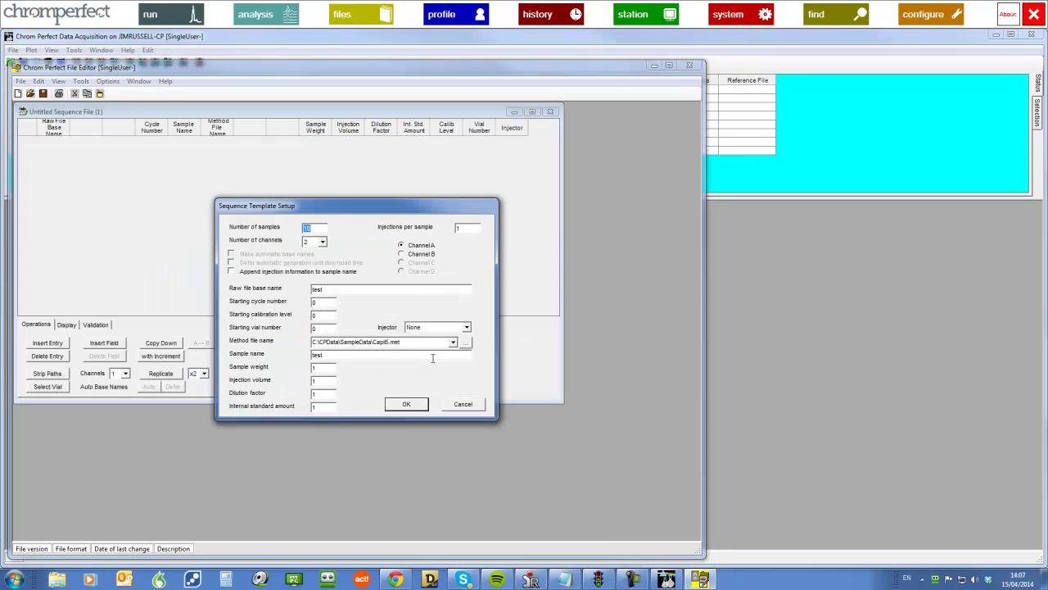
{"action": "left_click", "coordinate": [410, 405]}
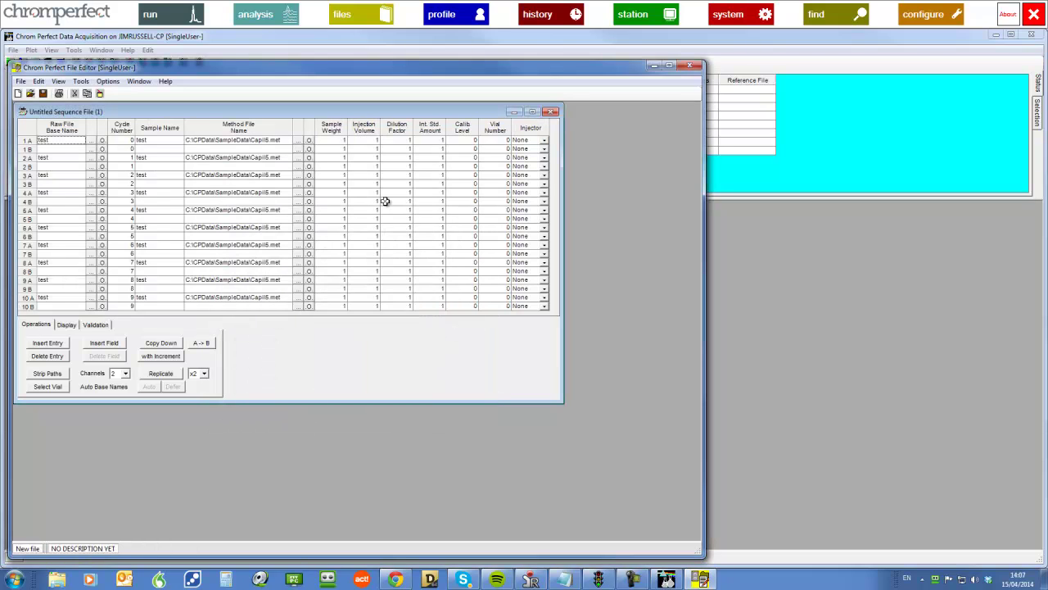
Step: Set the method file of sequence entry 1 A to C:\CPData\SampleData\Gas.met
{"action": "left_click", "coordinate": [298, 141]}
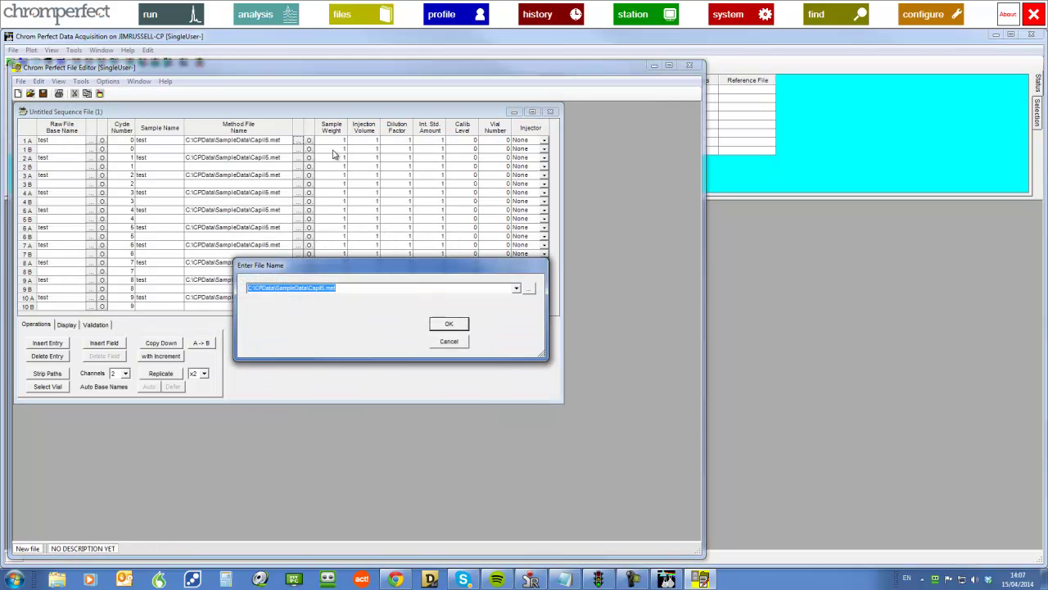
{"action": "left_click", "coordinate": [516, 289]}
{"action": "left_click", "coordinate": [411, 302]}
{"action": "left_click", "coordinate": [447, 324]}
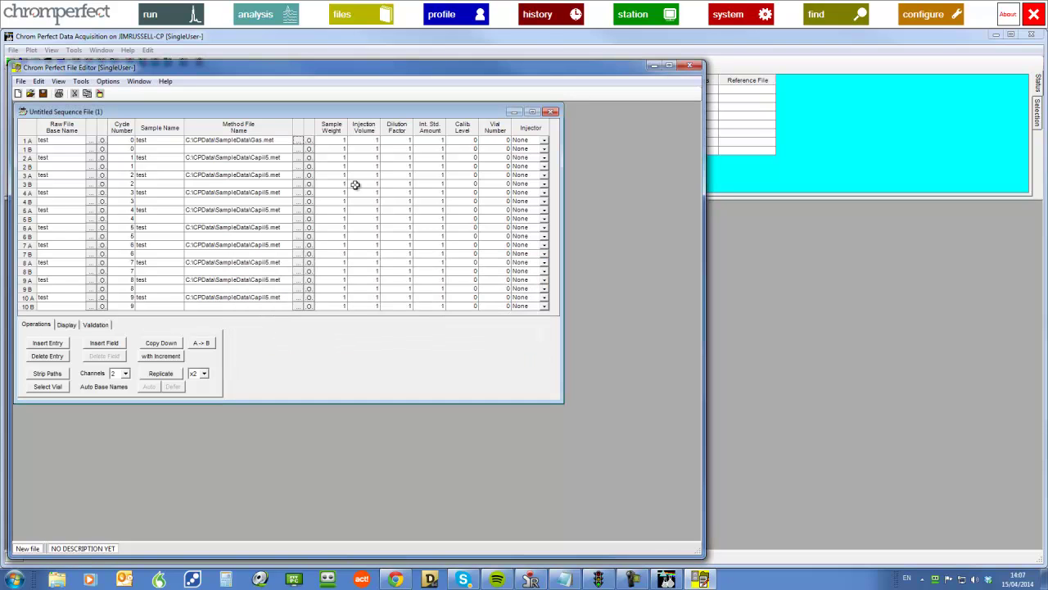
Step: Set the method file of sequence entry 2 A to C:\CPData\SampleData\20min_RT01.MET
{"action": "left_click", "coordinate": [298, 158]}
{"action": "left_click", "coordinate": [516, 289]}
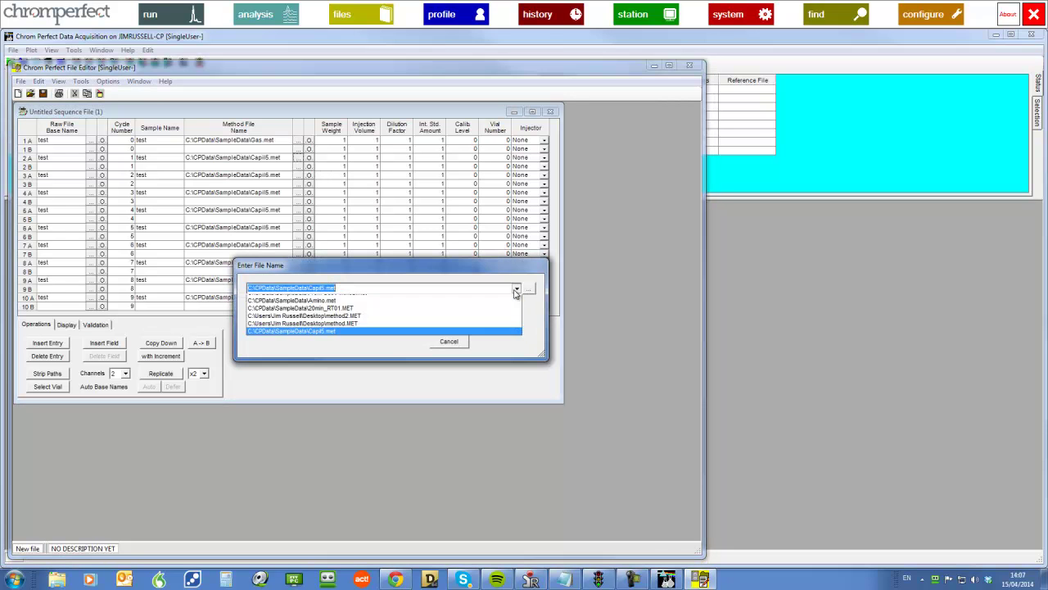
{"action": "left_click", "coordinate": [412, 331]}
{"action": "left_click", "coordinate": [449, 325]}
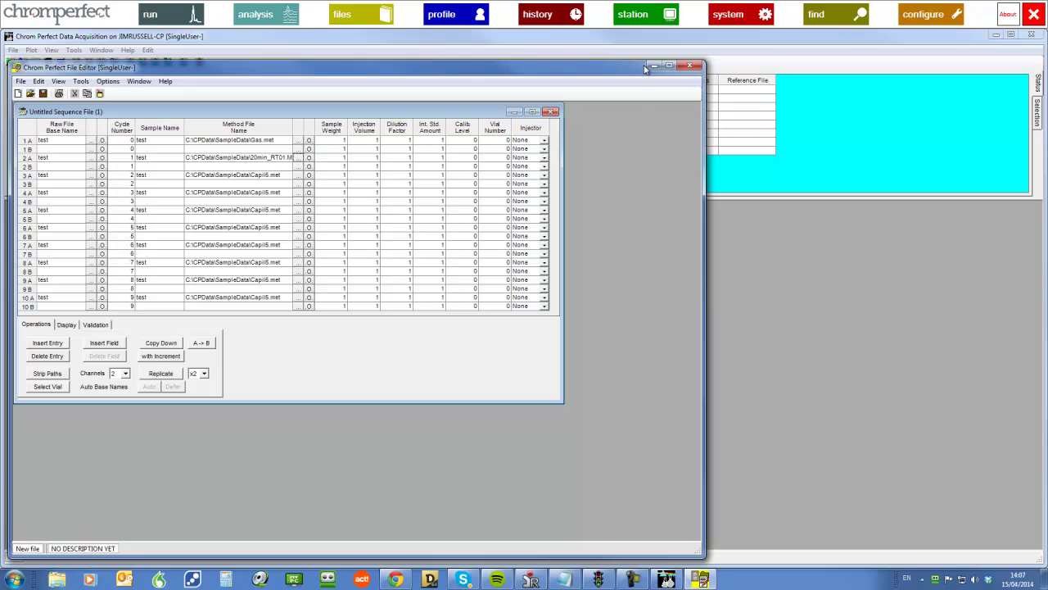
Step: Close the File Editor, saving the new sequence file under the name Untitled
{"action": "left_click", "coordinate": [690, 66]}
{"action": "left_click", "coordinate": [494, 342]}
{"action": "left_click", "coordinate": [449, 323]}
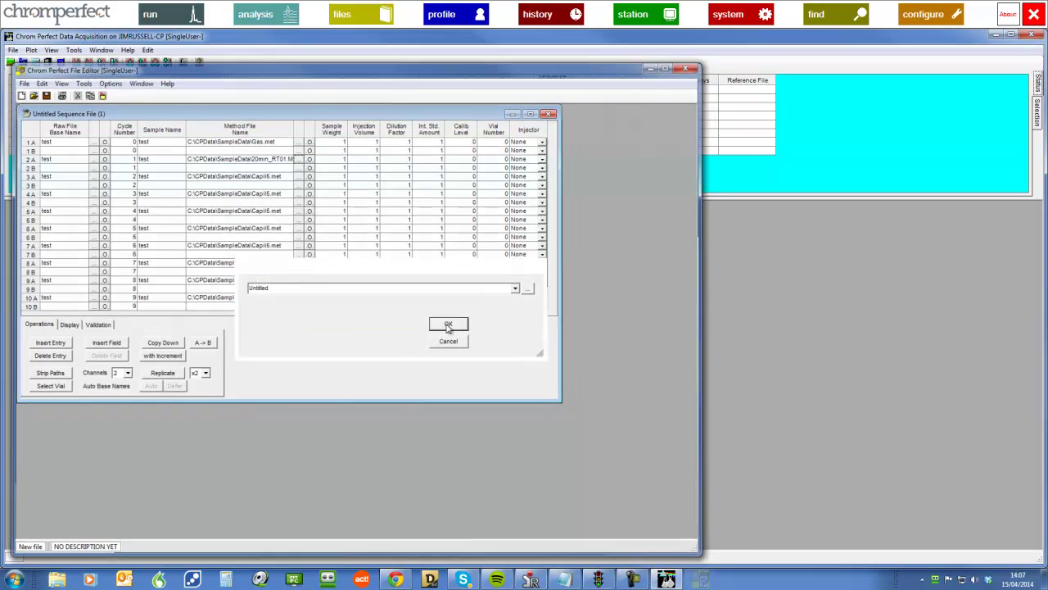
Step: Download the sequence C:\CPData\SampleData\test.SEQ with all setpoint files to the 6890 (ii) TCD instrument, starting at entry 1
{"action": "left_click", "coordinate": [80, 134]}
{"action": "left_click", "coordinate": [114, 190]}
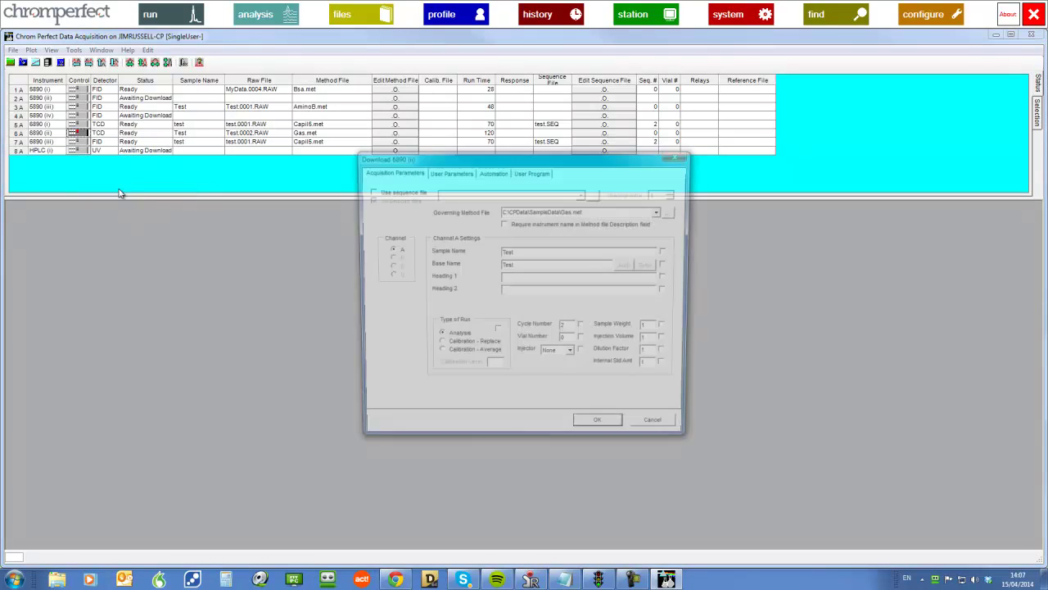
{"action": "left_click", "coordinate": [398, 193]}
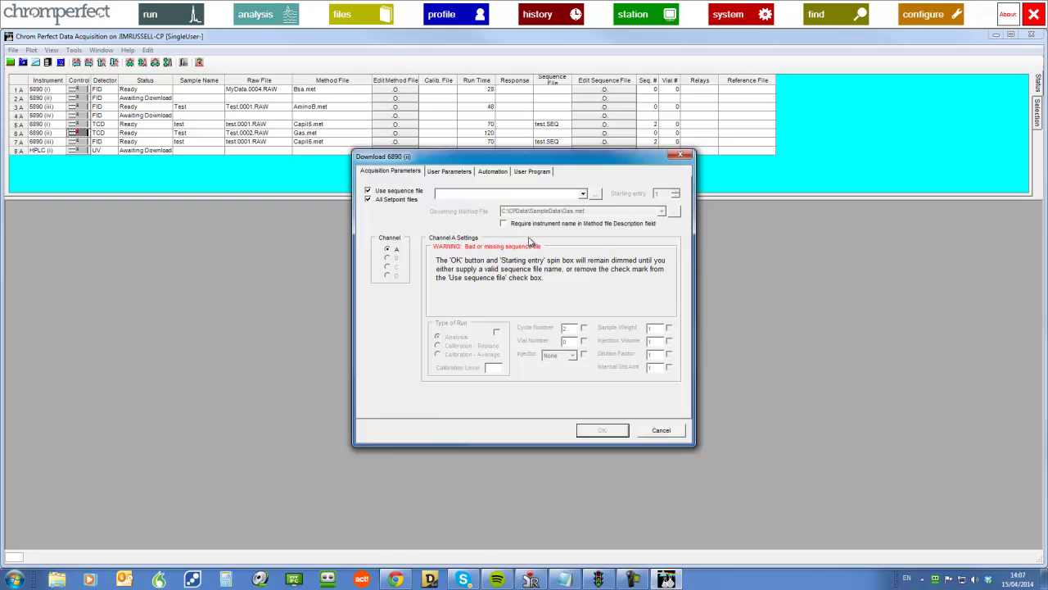
{"action": "left_click", "coordinate": [584, 194]}
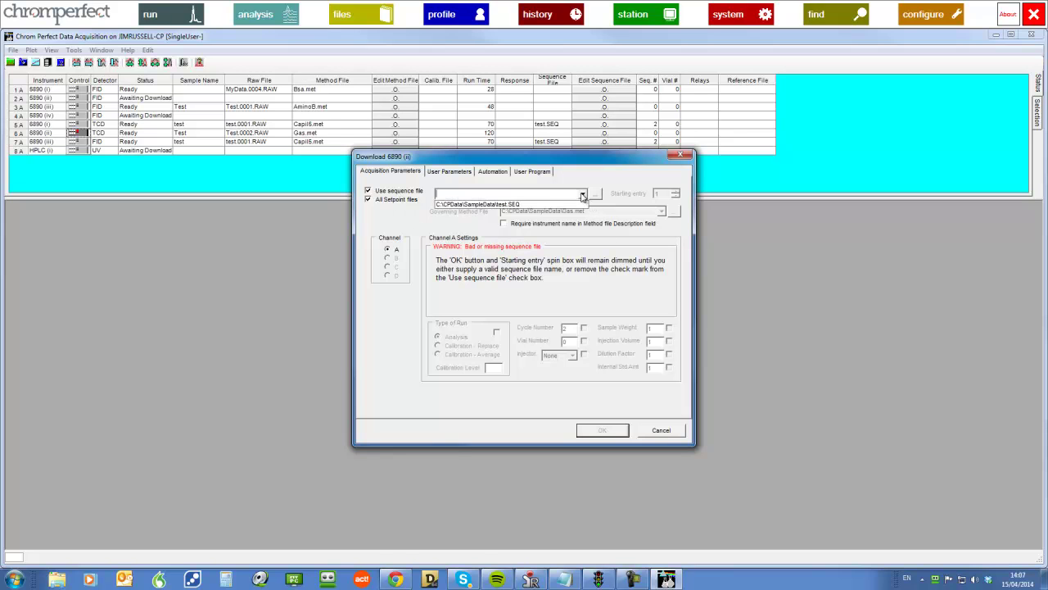
{"action": "left_click", "coordinate": [533, 204]}
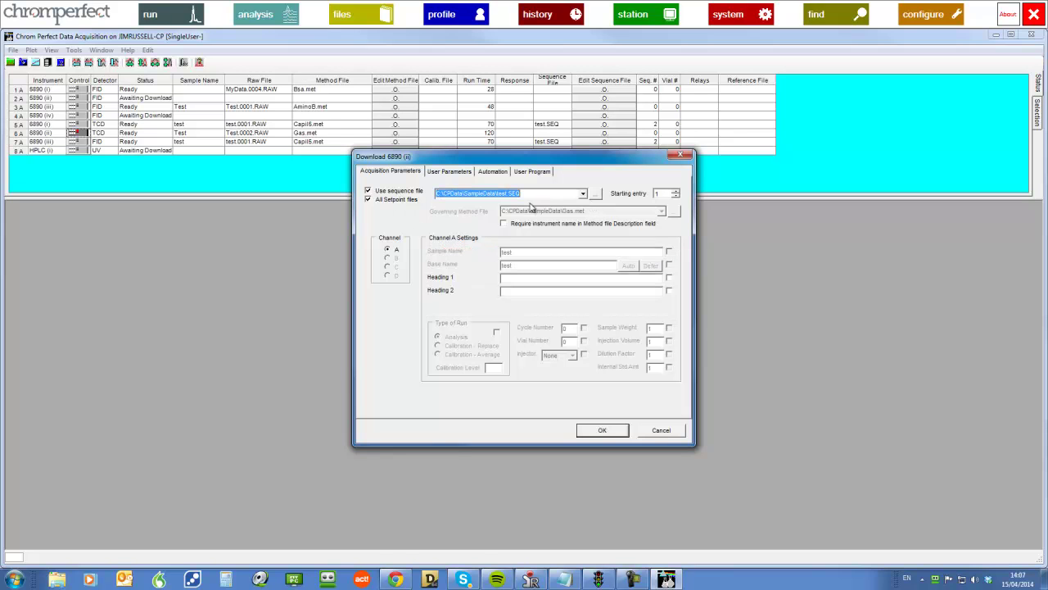
{"action": "left_click", "coordinate": [603, 434]}
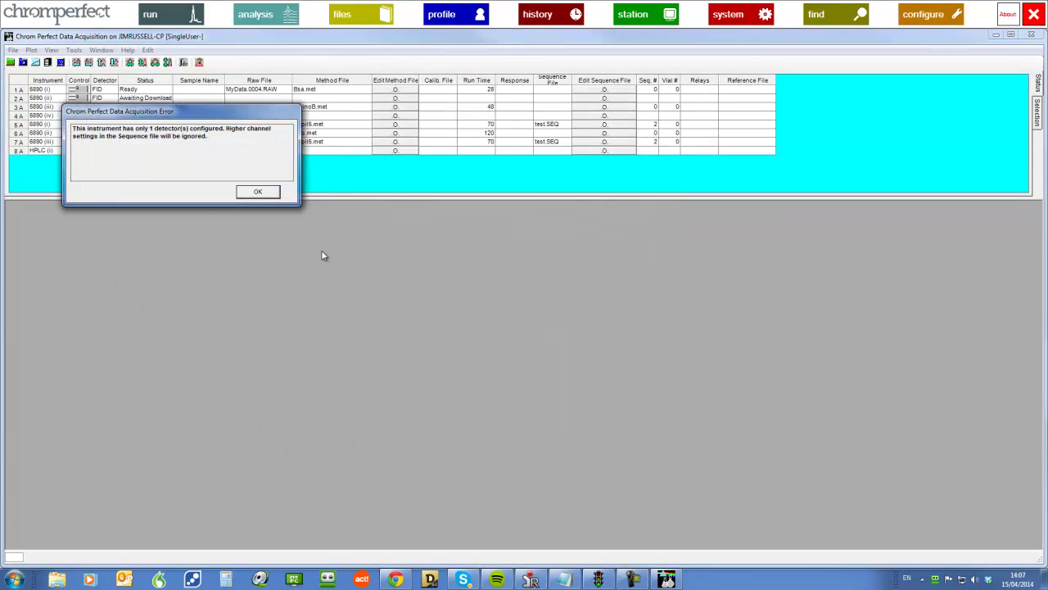
{"action": "left_click", "coordinate": [259, 191]}
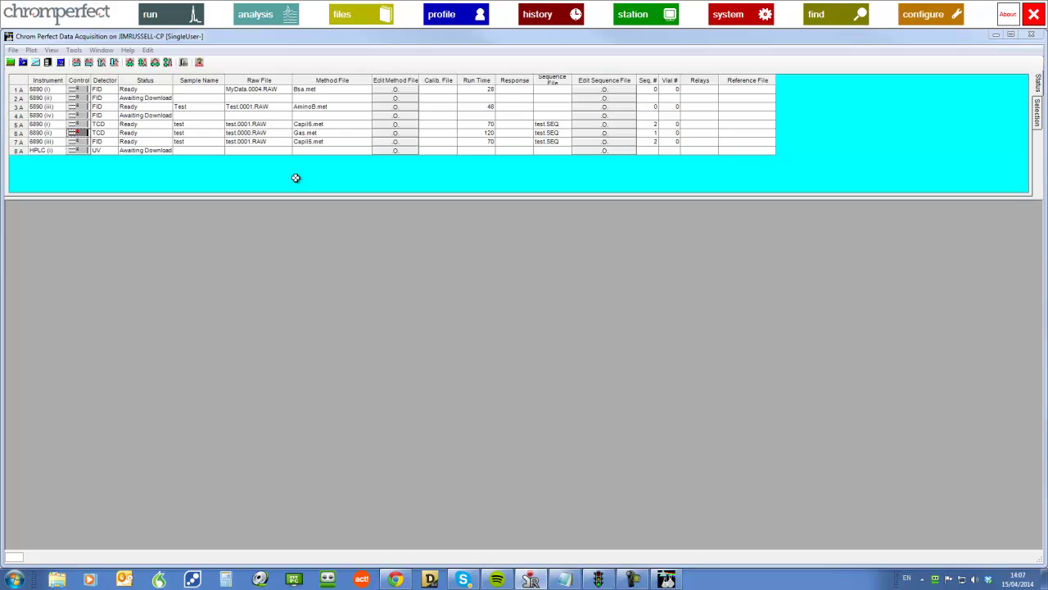
Step: Start the first test.SEQ run on the 6890 (ii) TCD instrument and abort it to move on to the next entry
{"action": "left_click", "coordinate": [85, 134]}
{"action": "left_click", "coordinate": [101, 141]}
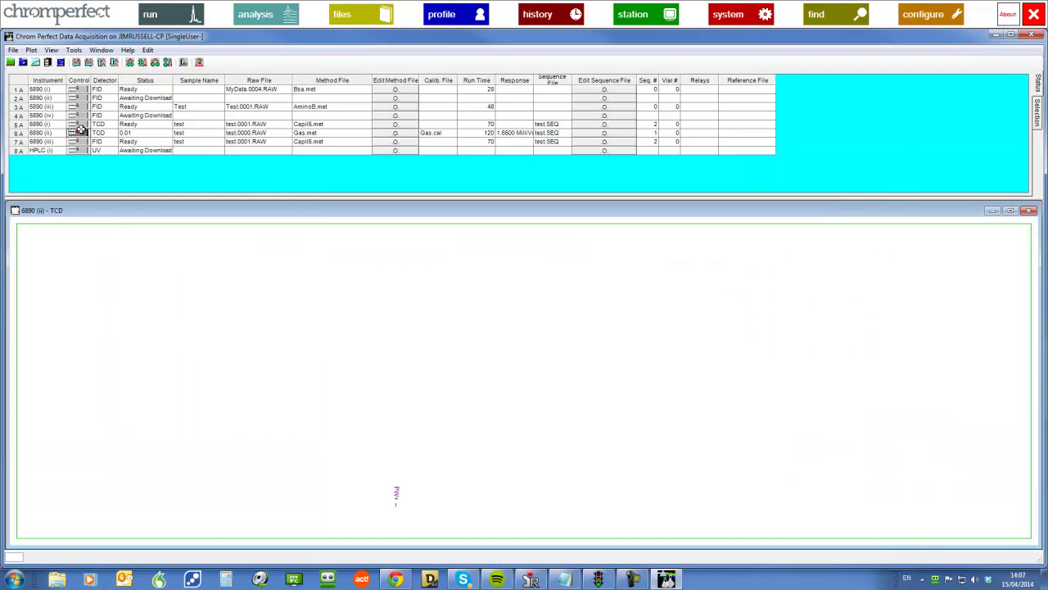
{"action": "left_click", "coordinate": [75, 132]}
{"action": "left_click", "coordinate": [111, 172]}
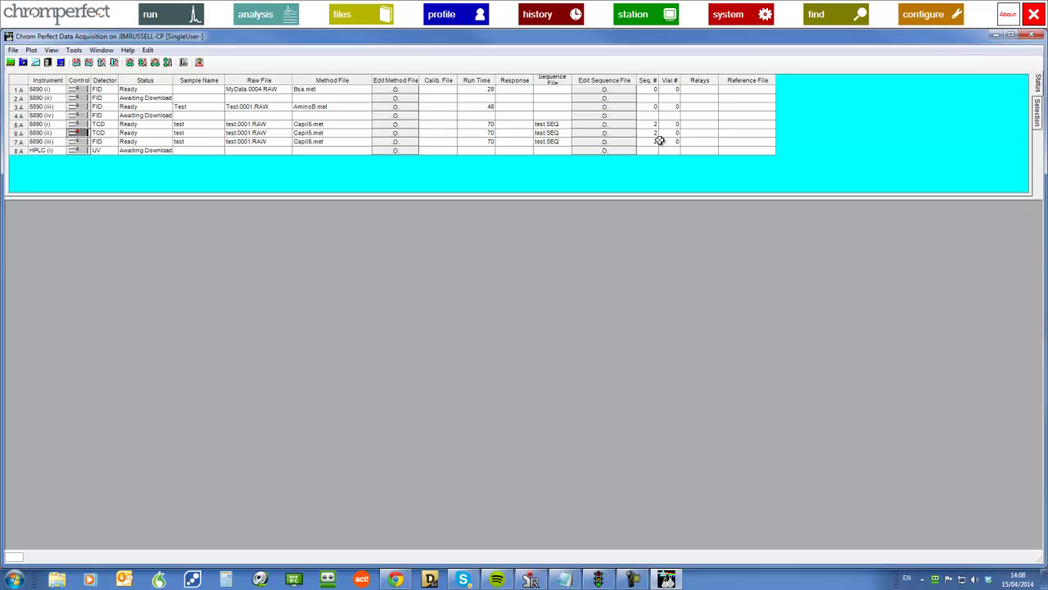
Step: Start the run for sequence entry 2 on the 6890 (ii) TCD instrument and stop it
{"action": "right_click", "coordinate": [85, 134]}
{"action": "left_click", "coordinate": [108, 141]}
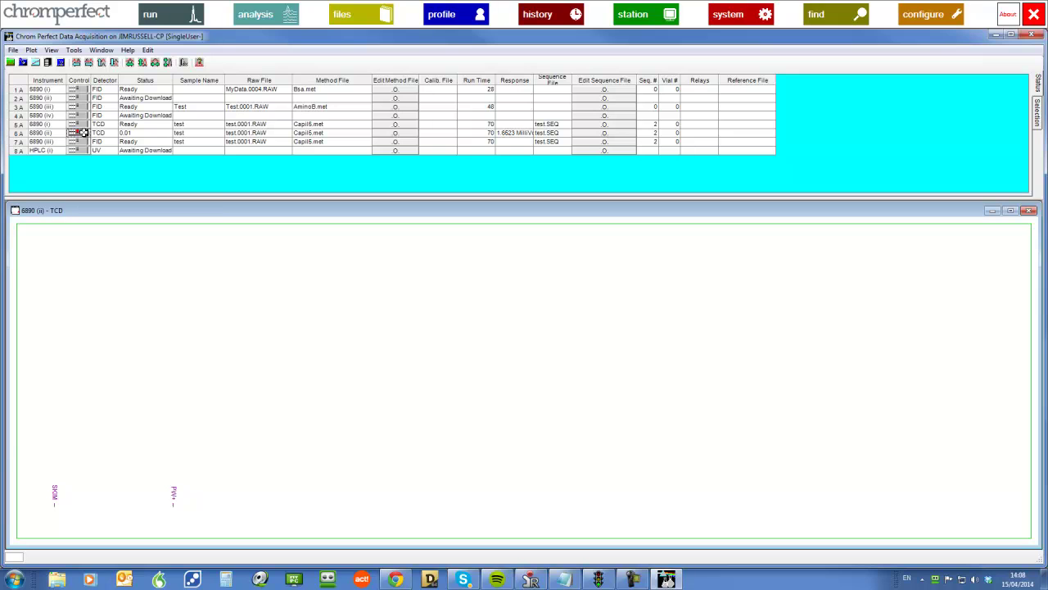
{"action": "left_click", "coordinate": [83, 132]}
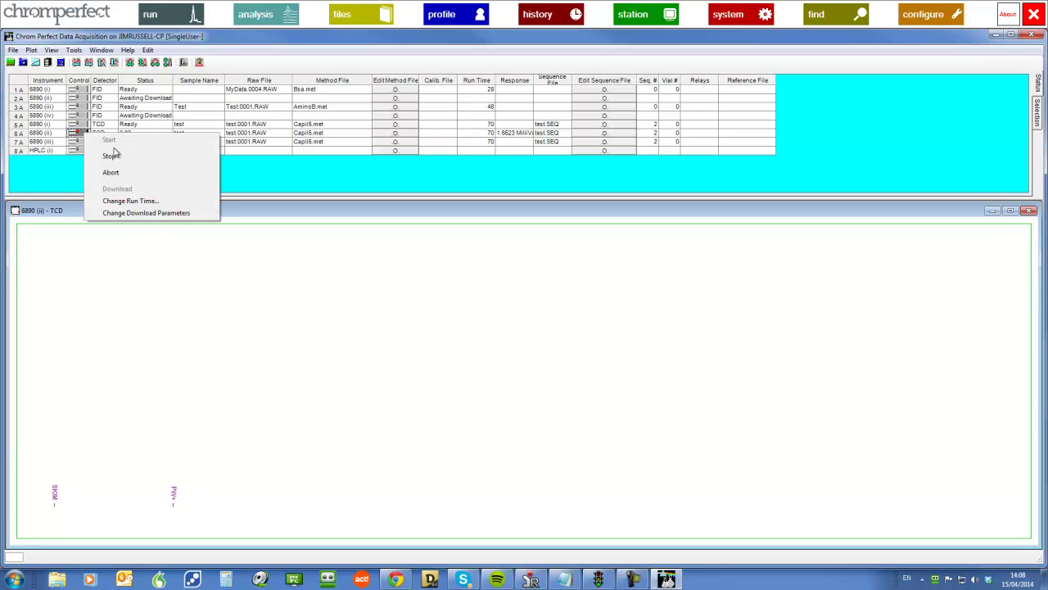
{"action": "left_click", "coordinate": [121, 157]}
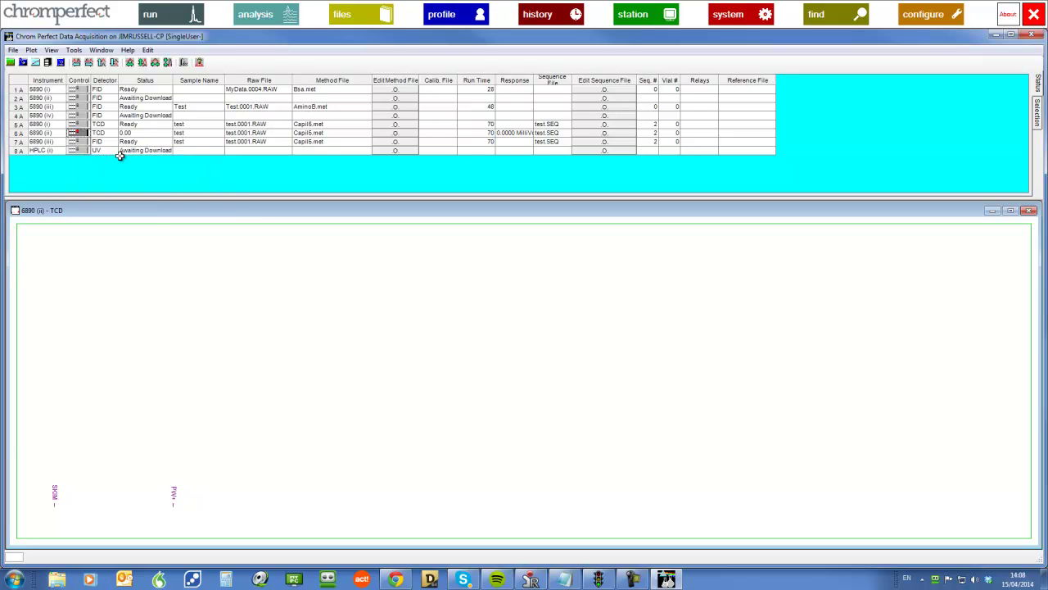
Step: Start the next sequence run on the 6890 (ii) TCD instrument and dismiss the data acquisition and instrument control windows
{"action": "left_click", "coordinate": [84, 133]}
{"action": "left_click", "coordinate": [112, 141]}
{"action": "left_click", "coordinate": [995, 35]}
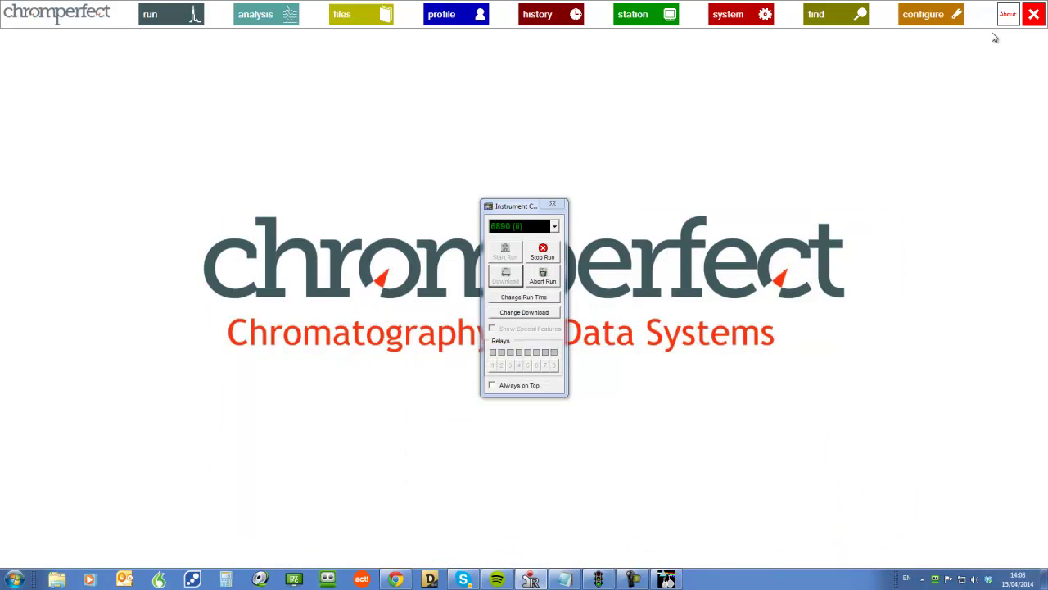
{"action": "left_click", "coordinate": [552, 203]}
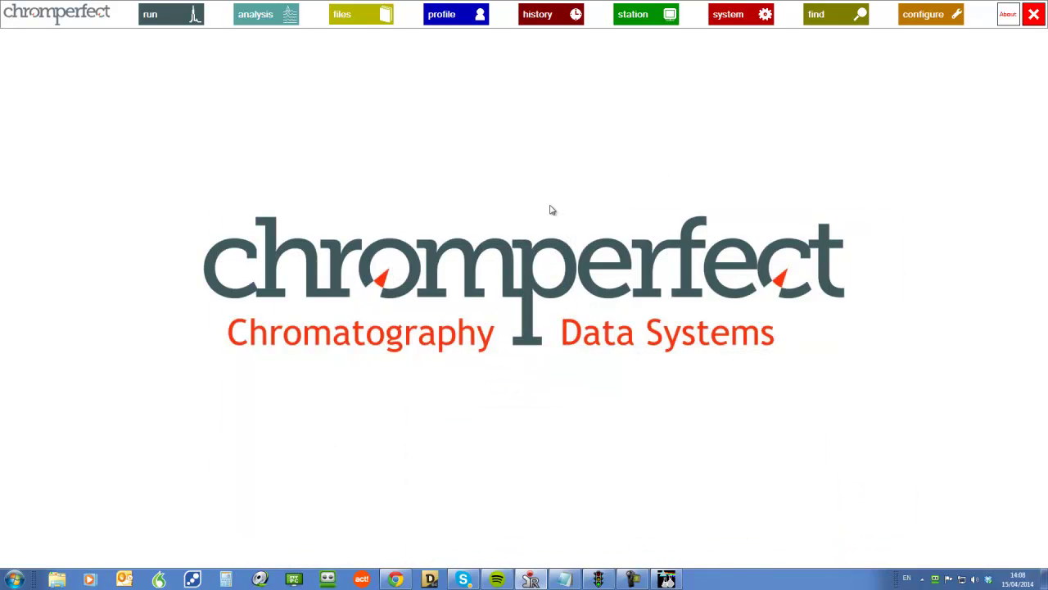